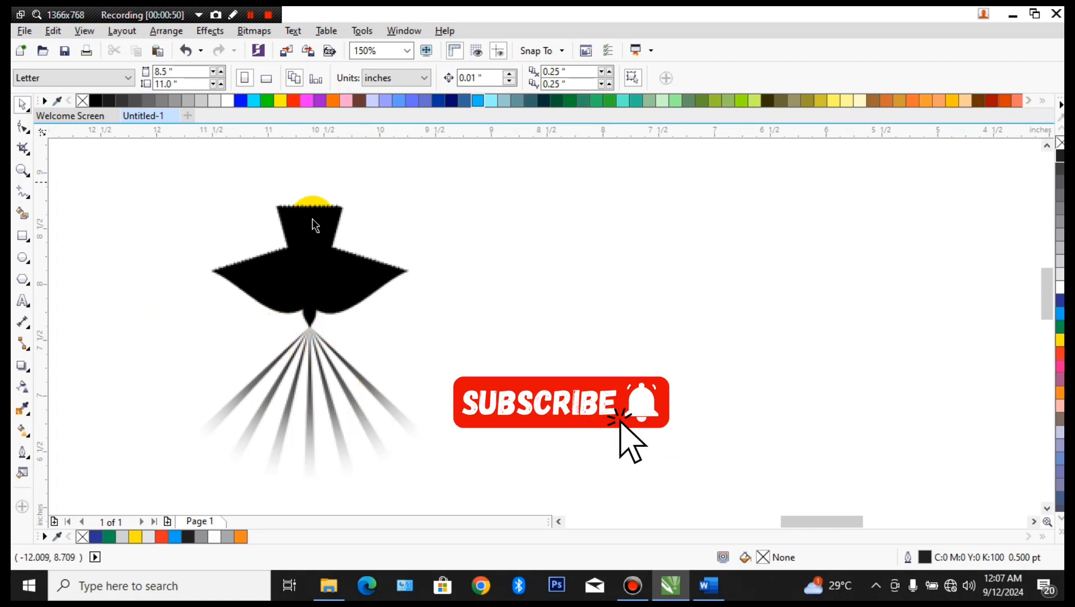
Draw a rectangle about 1.91 by 2.125 inches in the empty area beside the reference bird and convert it to curves.
click(23, 238)
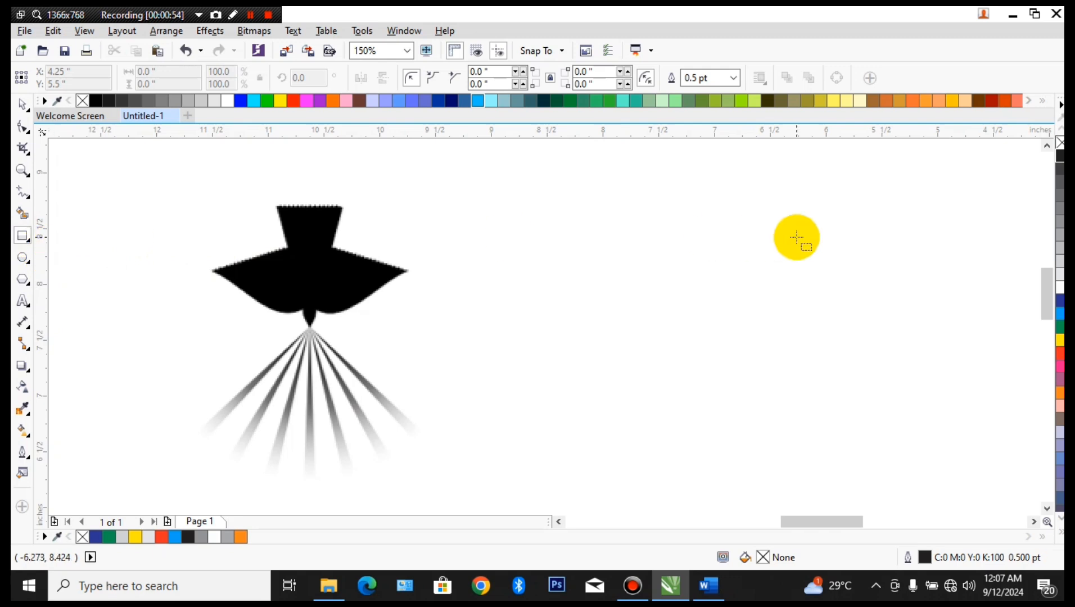
drag(666, 171, 880, 410)
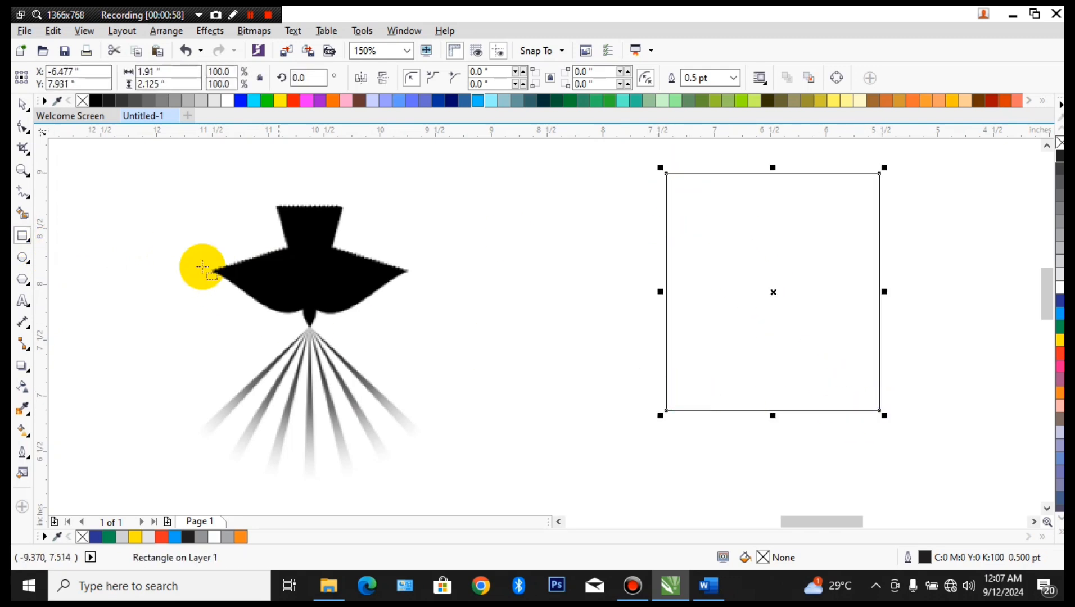
click(22, 130)
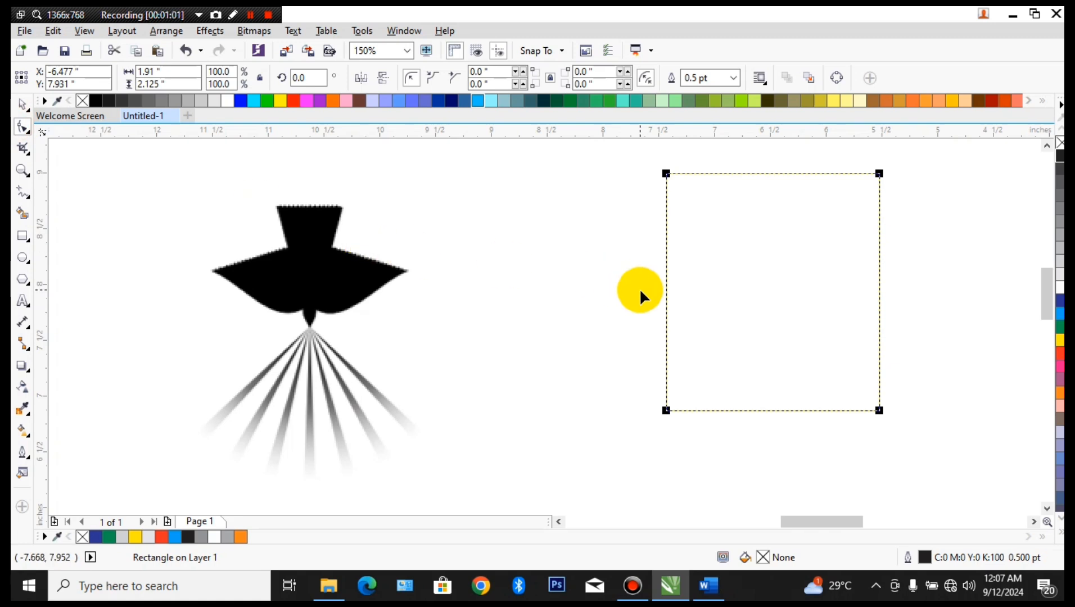
right_click(727, 279)
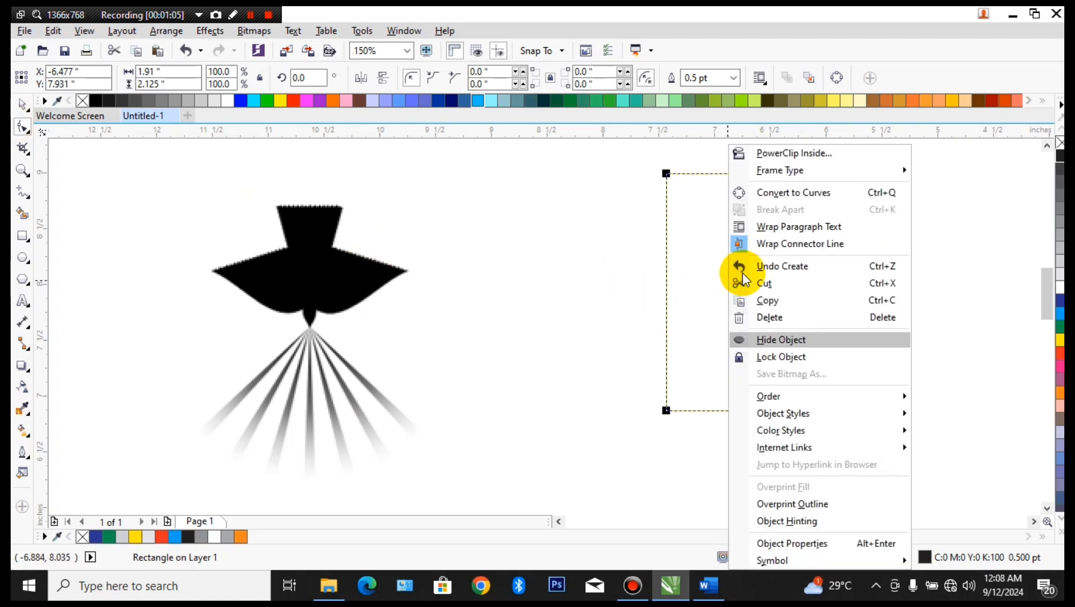
click(887, 195)
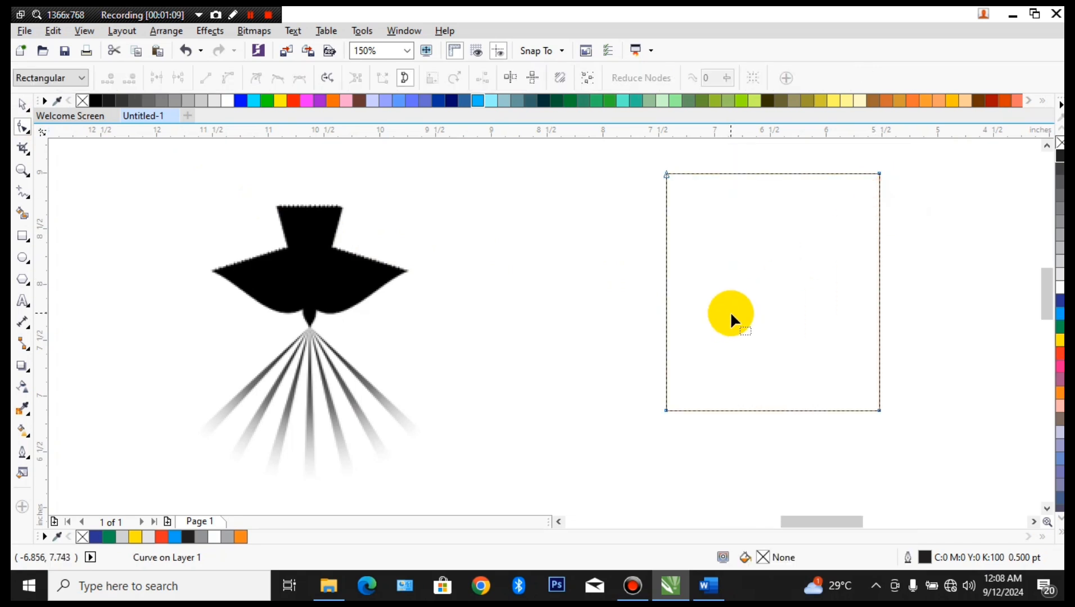
Move the rectangle's top corners inward and add a node on each side edge, pulling both inward to form a narrow waist.
drag(669, 174, 725, 175)
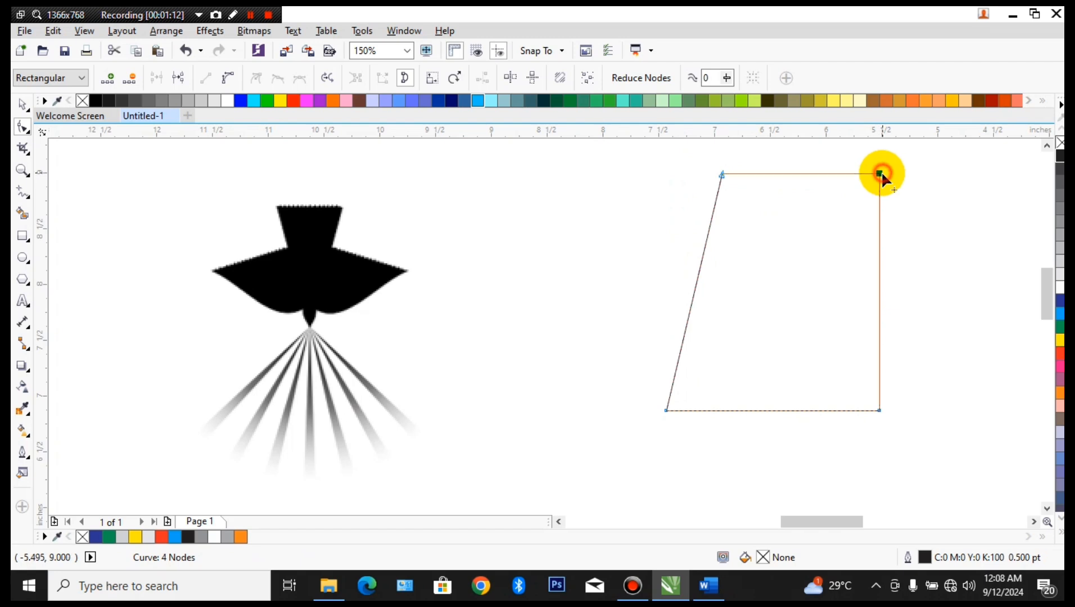
drag(880, 174, 819, 174)
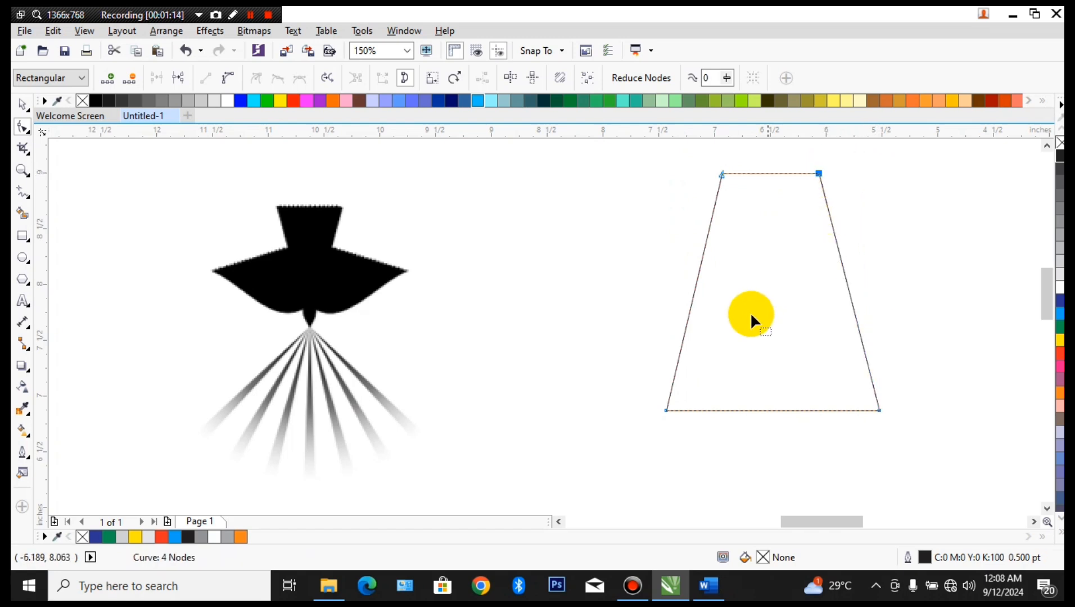
double_click(701, 259)
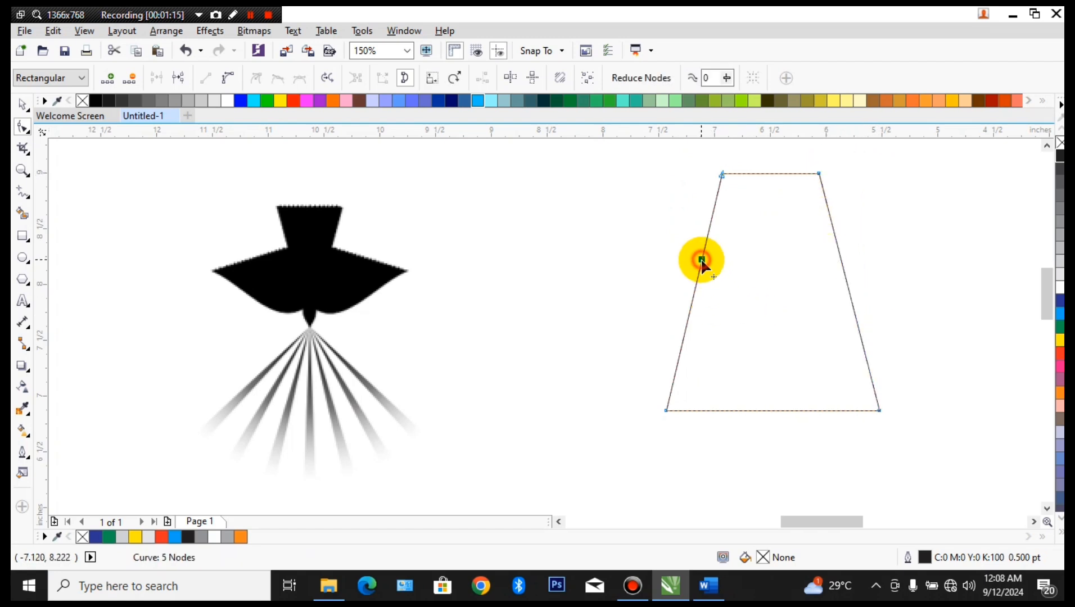
double_click(840, 263)
drag(840, 263, 784, 264)
drag(701, 259, 732, 266)
Add a node on each lower slanted edge and pull both outward and slightly upward to form the wing tips.
double_click(696, 346)
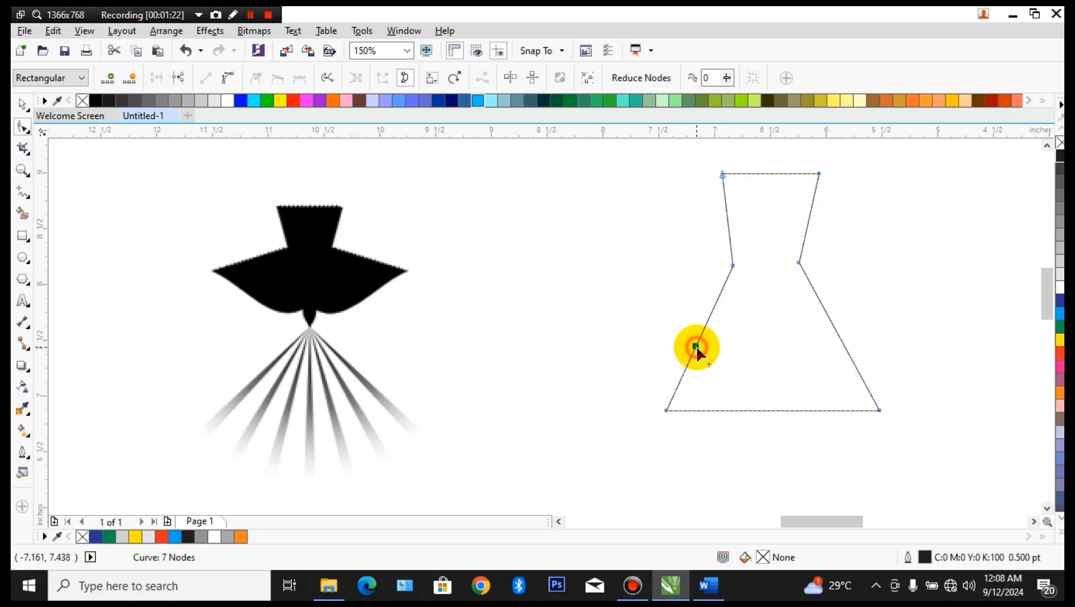
drag(696, 346, 604, 314)
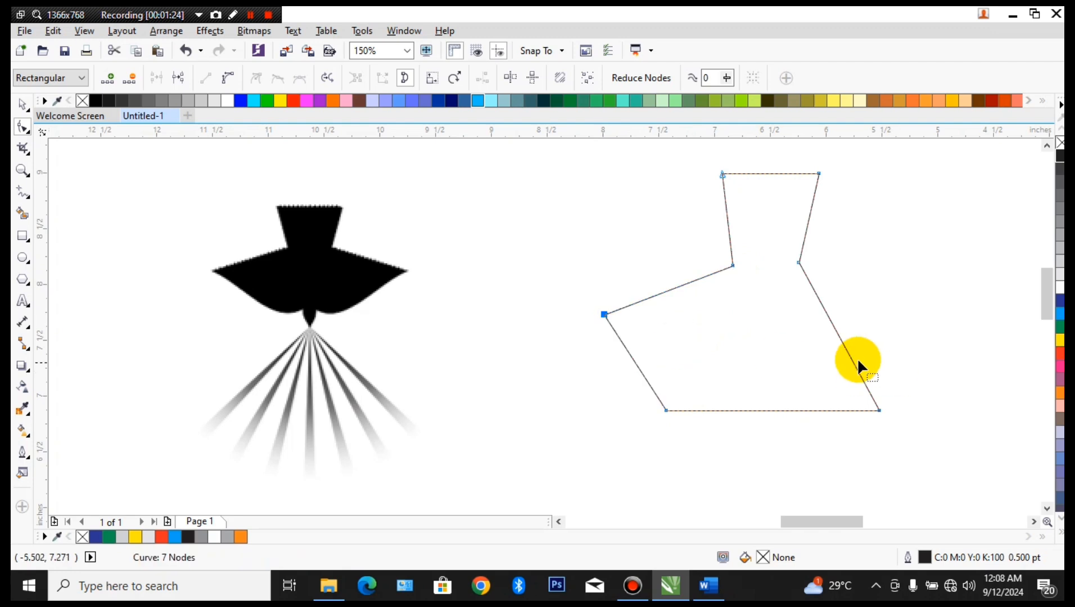
double_click(849, 353)
drag(848, 353, 905, 318)
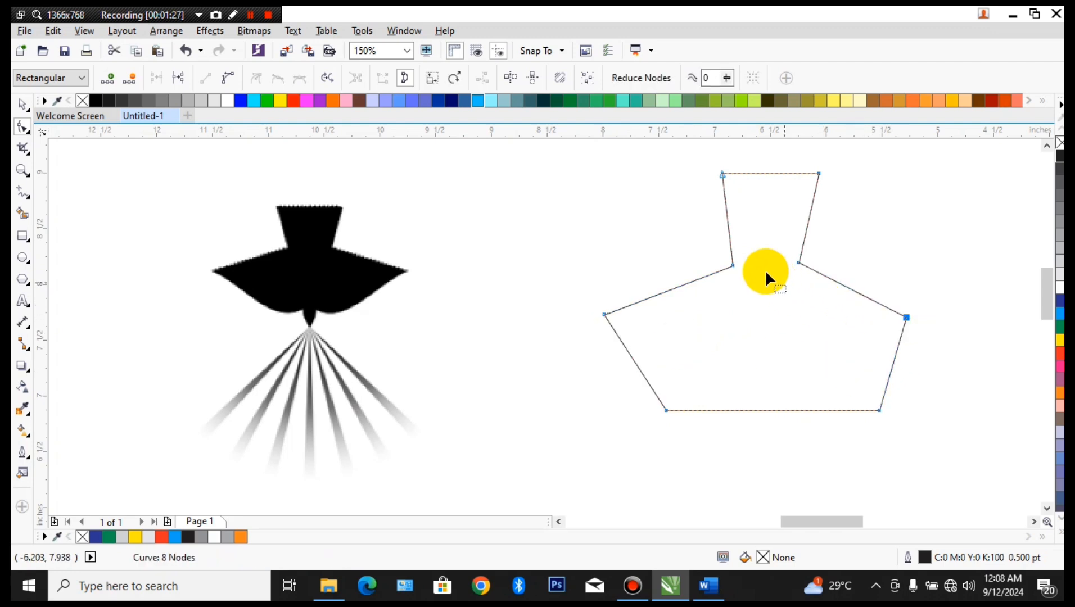
Widen the tail by moving its top-left corner outward, and shift the right wing tip slightly out and up.
click(734, 264)
drag(722, 174, 709, 172)
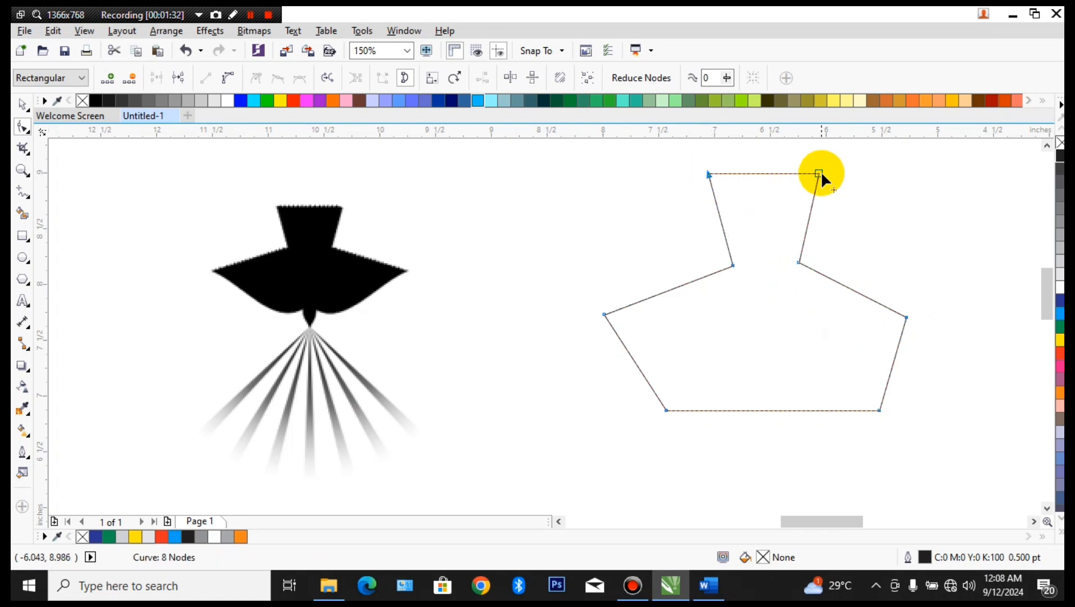
drag(819, 173, 827, 172)
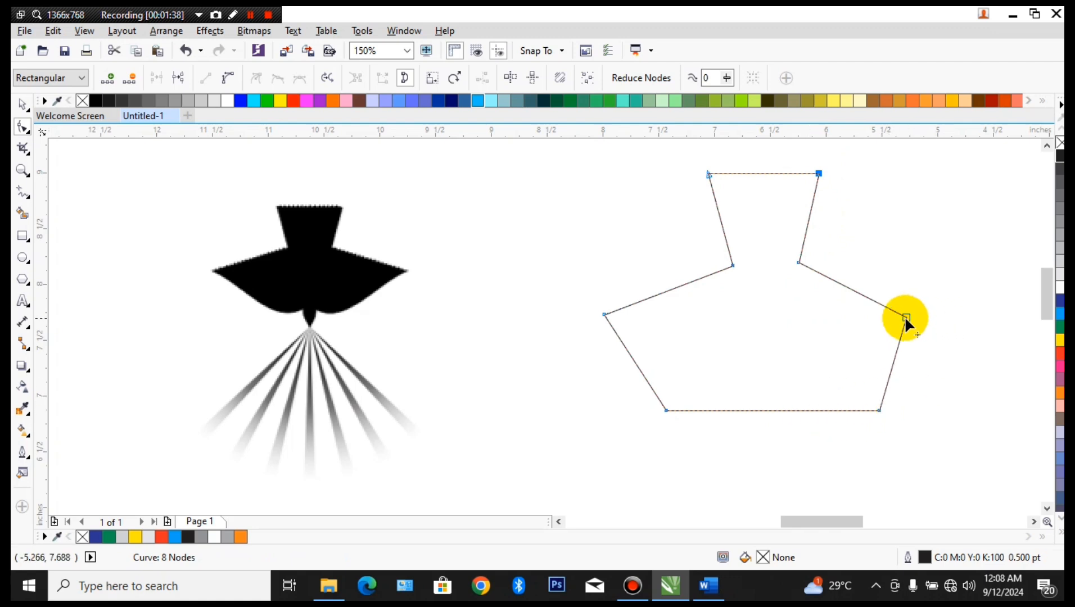
drag(904, 318, 916, 308)
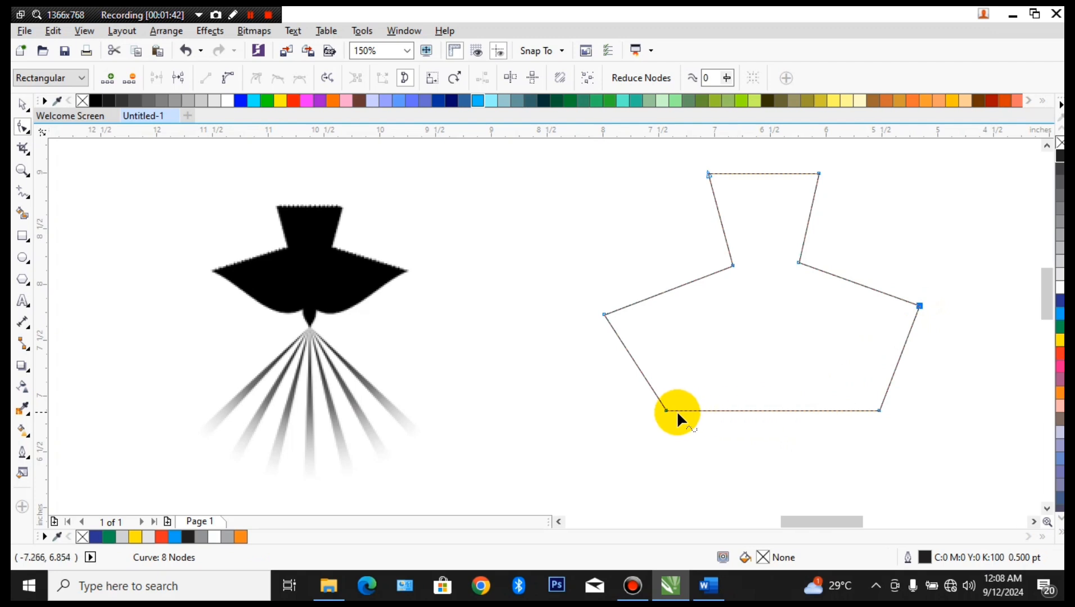
Add a node at the middle of the bottom edge and delete the two bottom corner nodes to form a point.
double_click(769, 411)
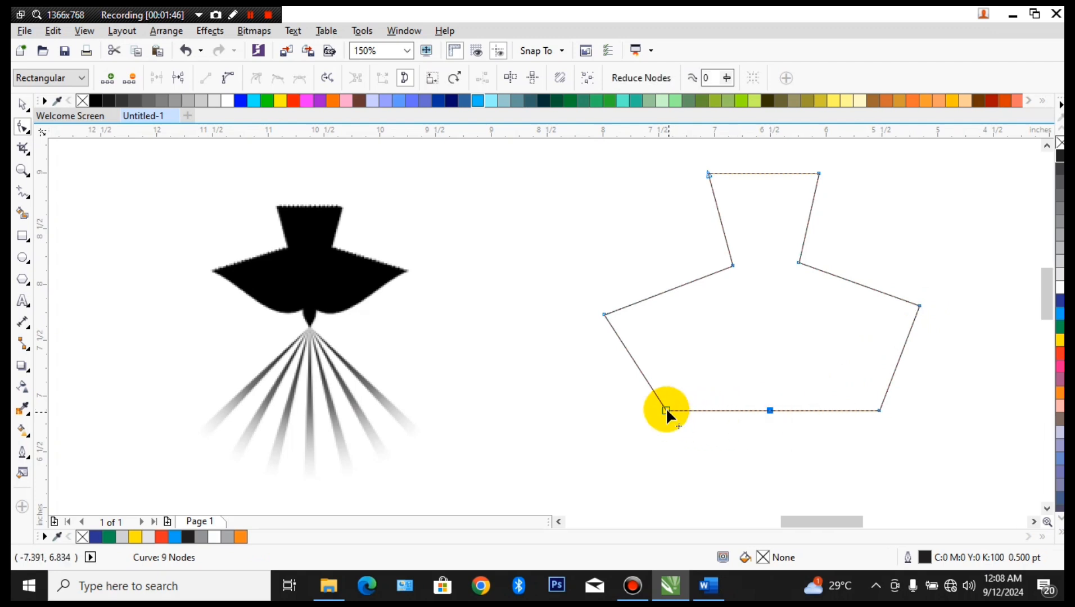
double_click(666, 410)
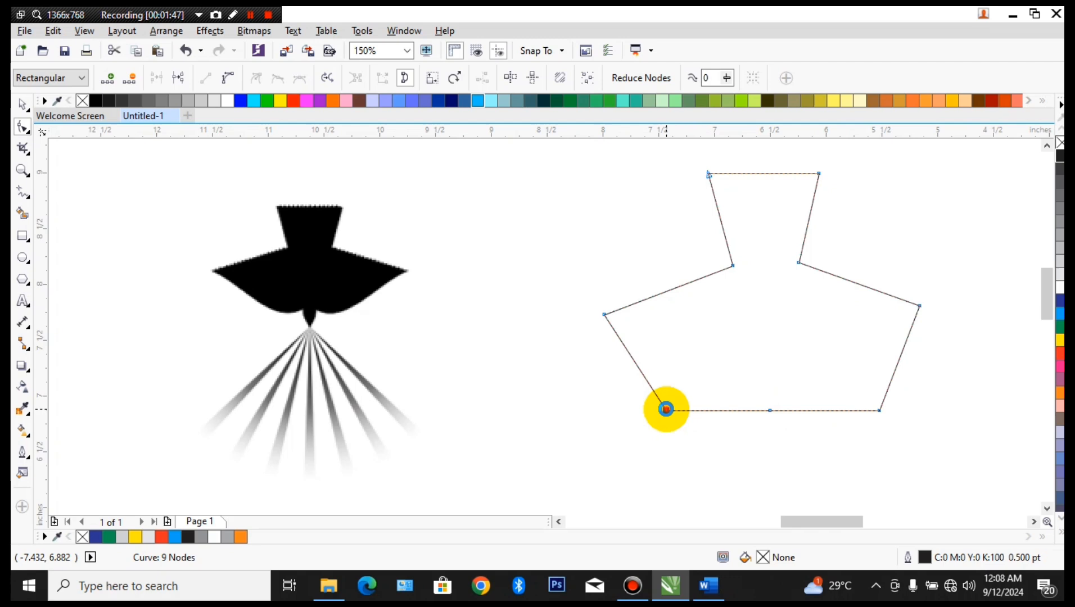
double_click(877, 410)
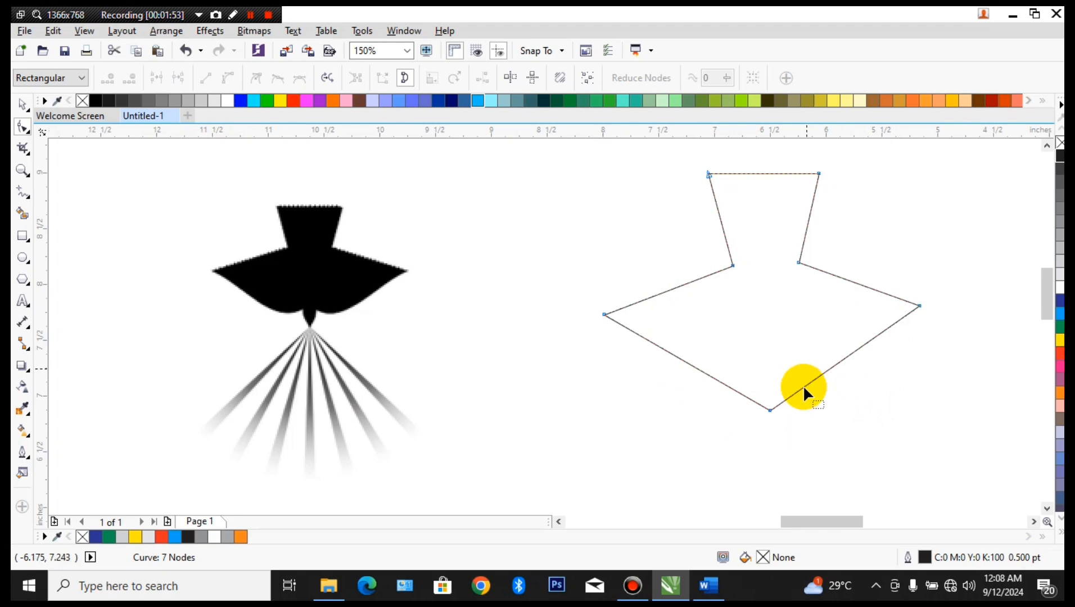
Add two nodes on each side of the bottom point and raise the outer pair inward to shape a small head.
scroll(787, 423, up, 4)
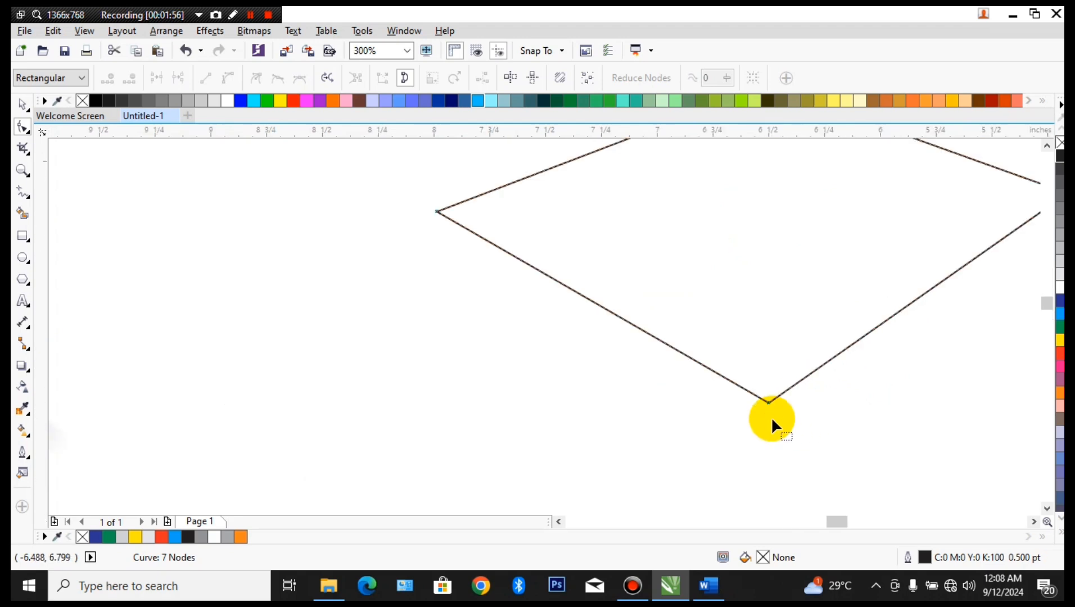
double_click(743, 382)
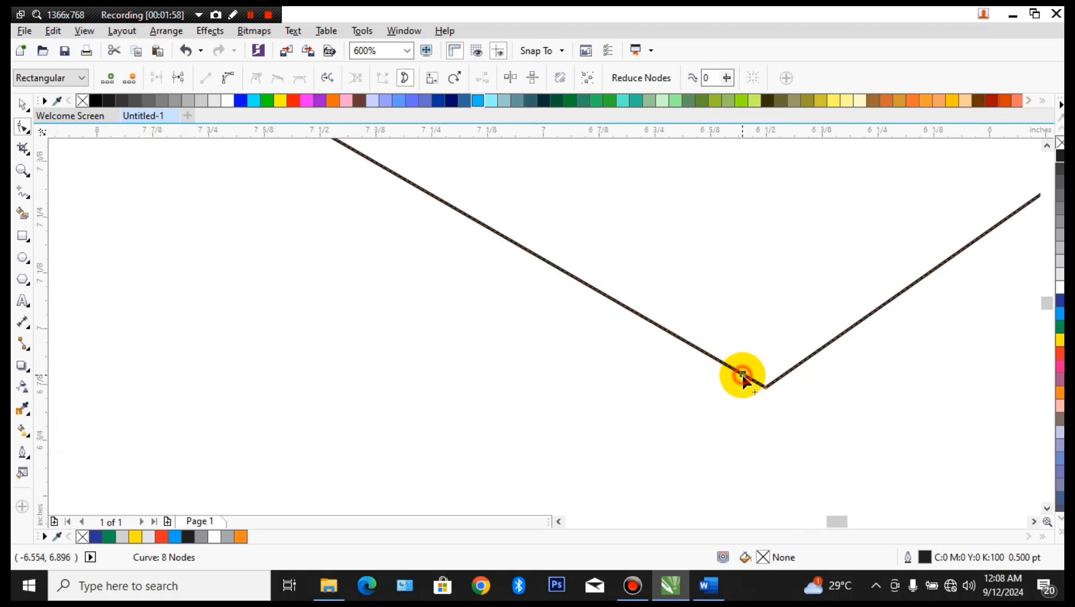
double_click(782, 374)
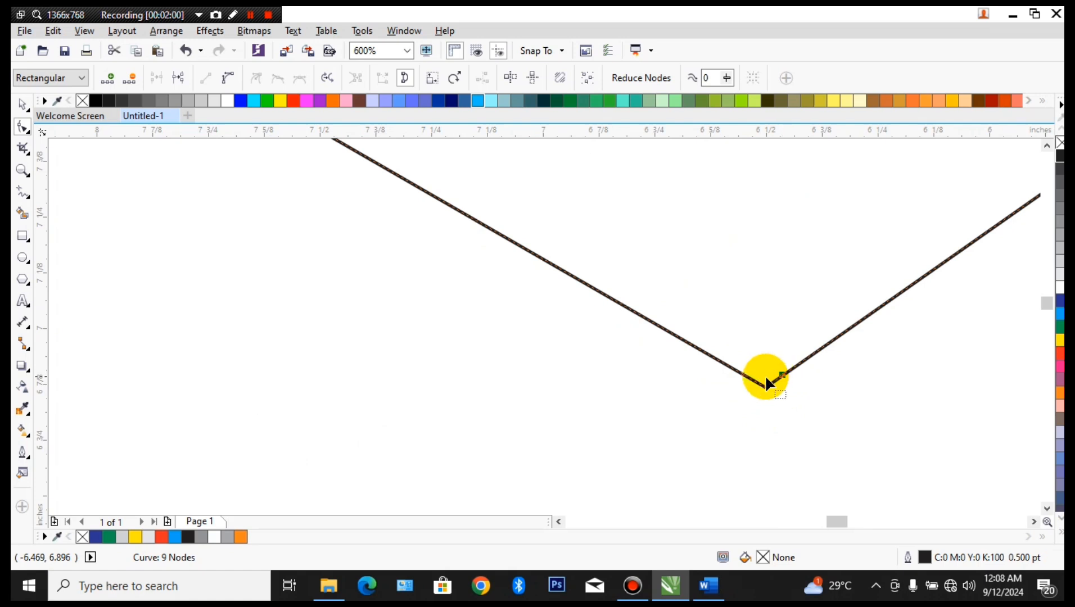
double_click(724, 364)
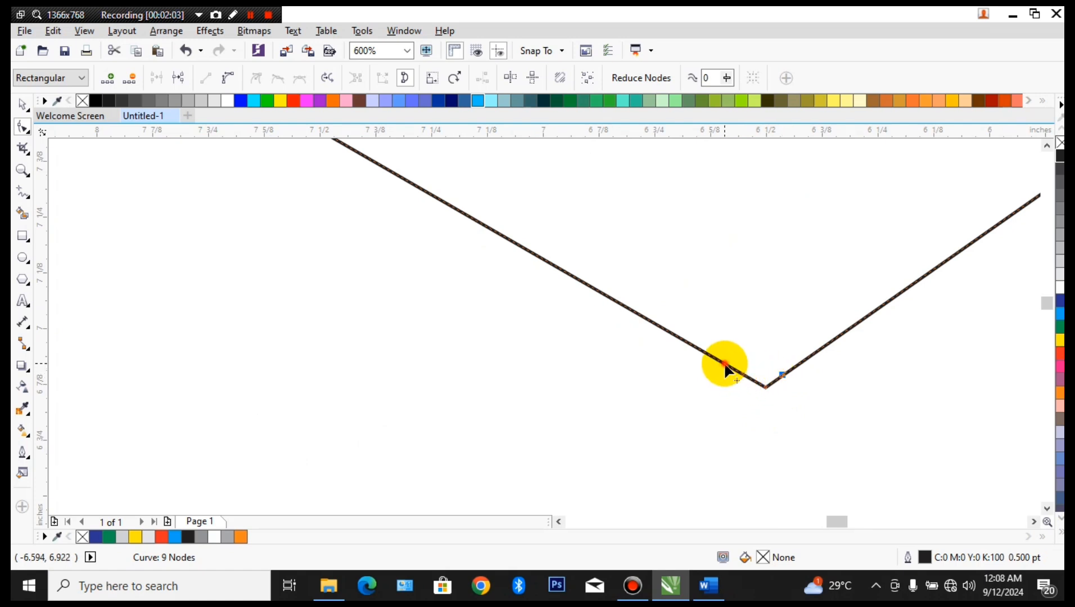
double_click(807, 357)
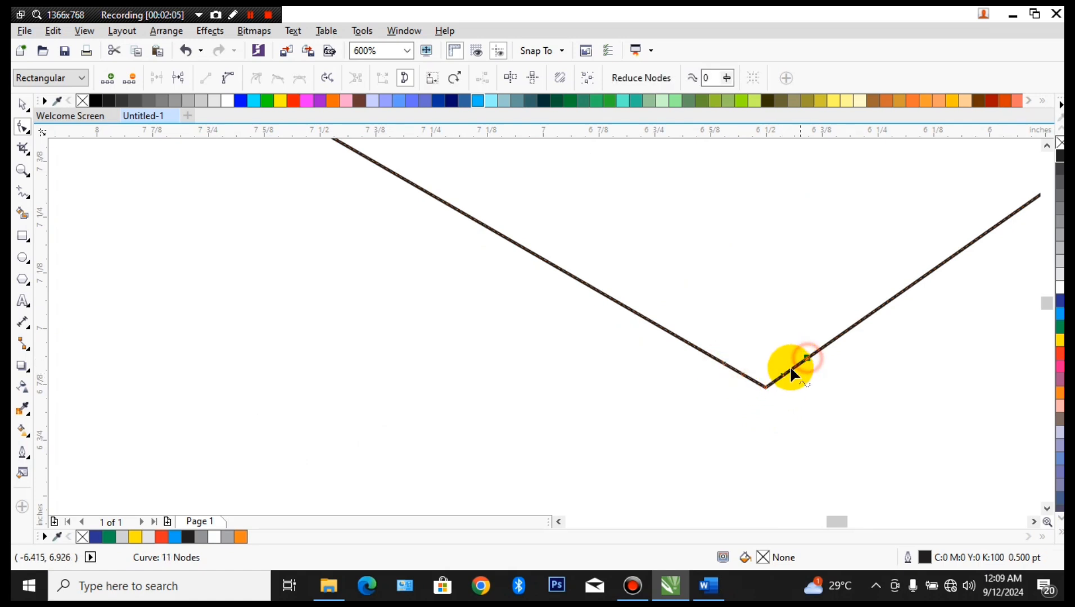
drag(725, 365, 743, 320)
drag(805, 358, 779, 320)
drag(784, 374, 741, 360)
scroll(766, 374, down, 2)
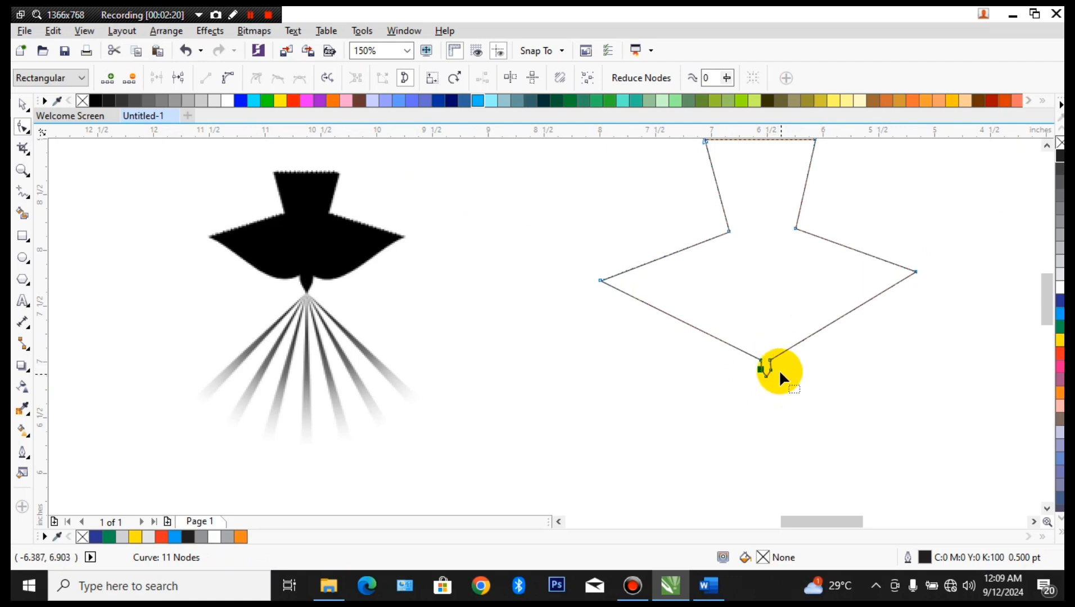
Widen the small head by moving the node pairs on its left and right sides outward.
scroll(770, 379, up, 2)
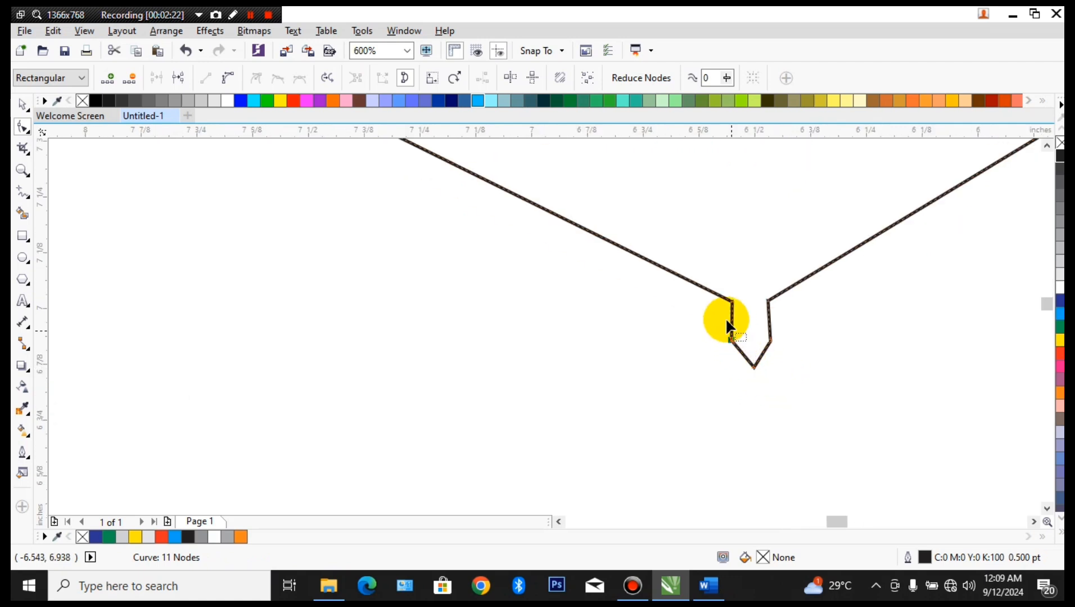
drag(683, 264, 711, 332)
click(724, 341)
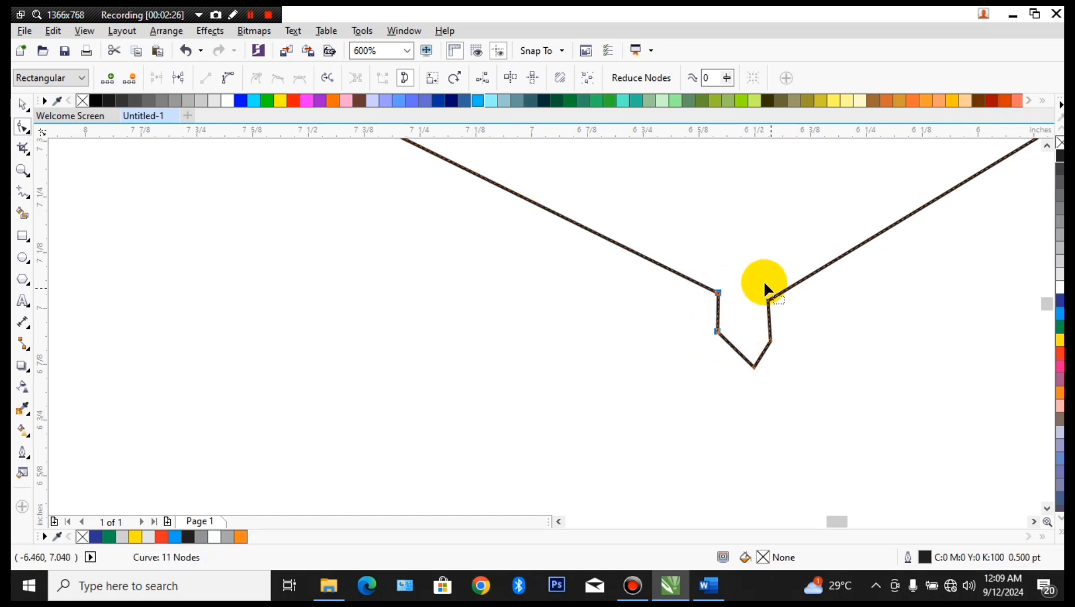
drag(764, 281, 788, 330)
scroll(786, 332, down, 3)
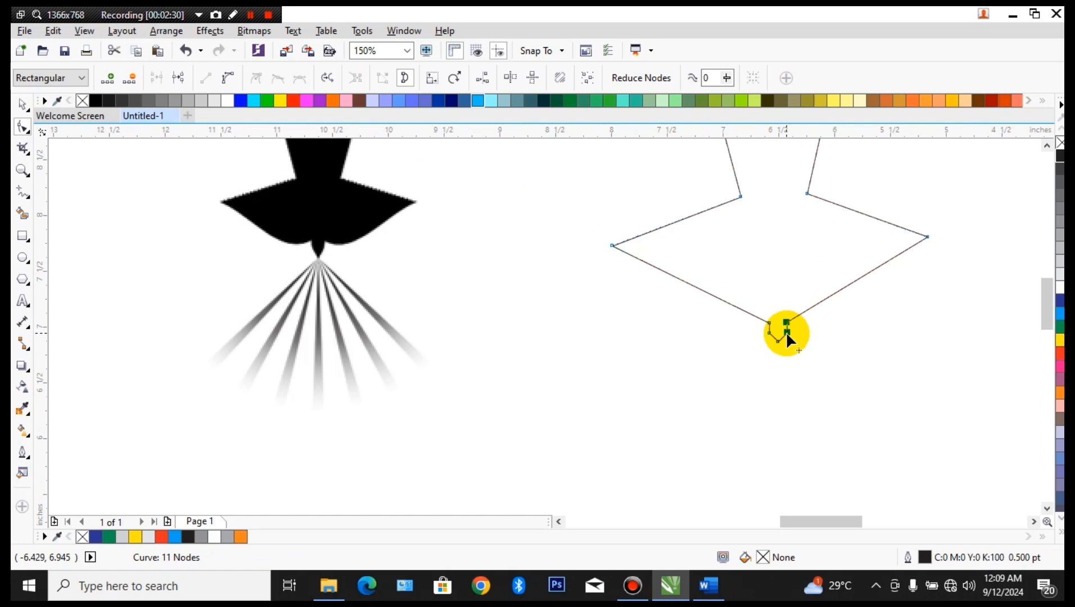
click(807, 369)
scroll(808, 365, up, 3)
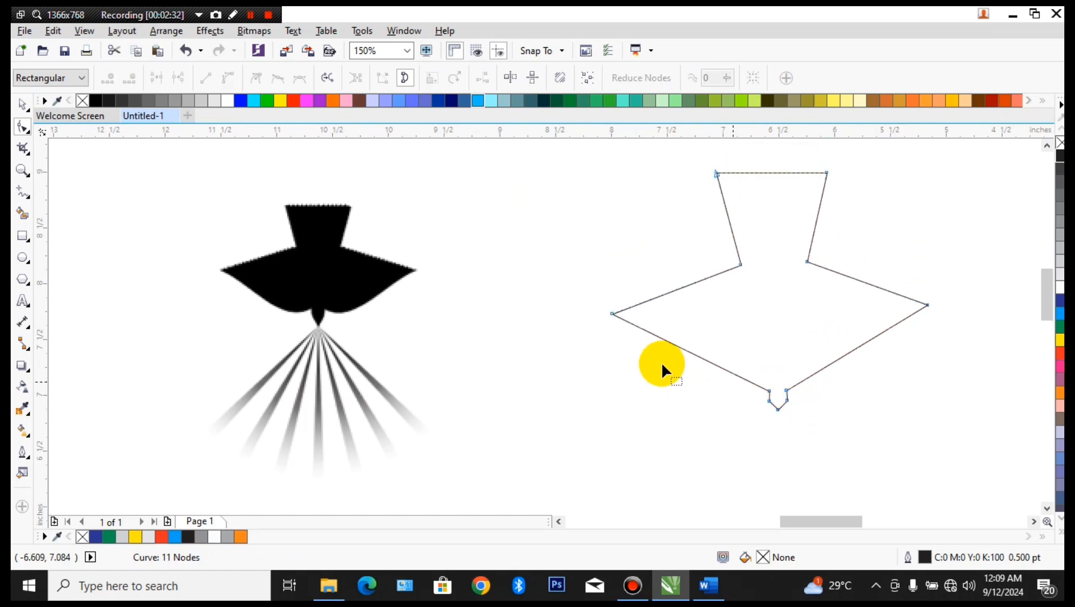
Convert the lower-left wing edge to a curve, bend it into an S-shape, and extend the left wing tip outward.
click(699, 357)
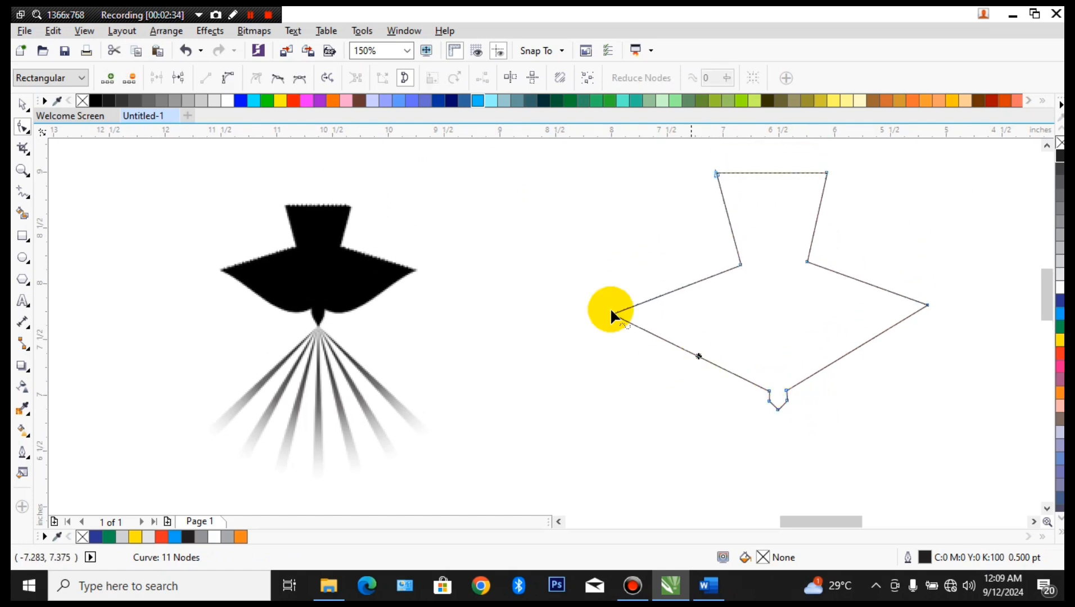
click(228, 78)
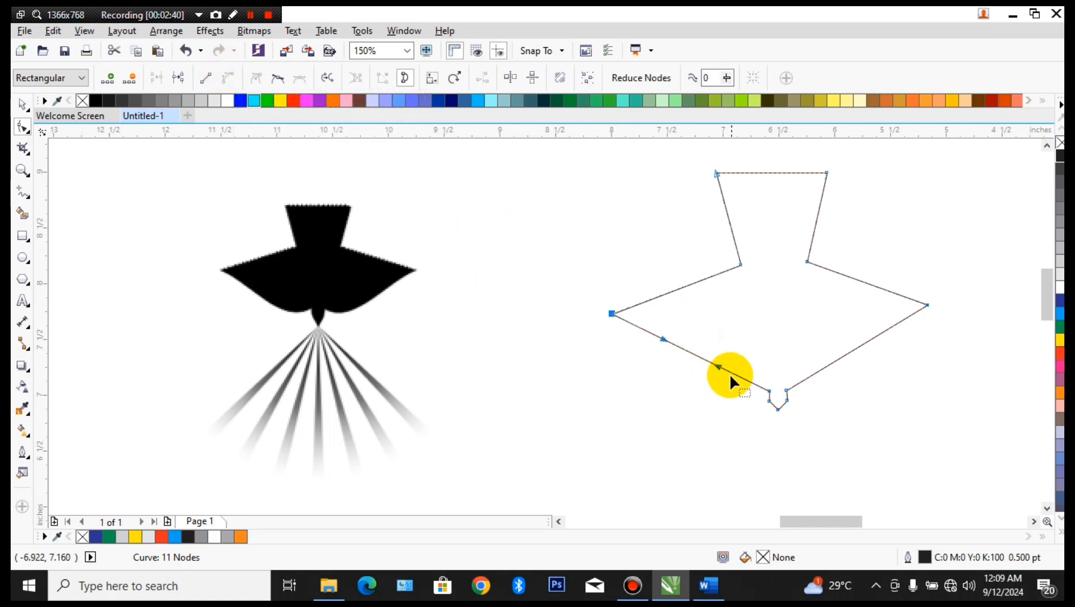
drag(719, 366, 675, 423)
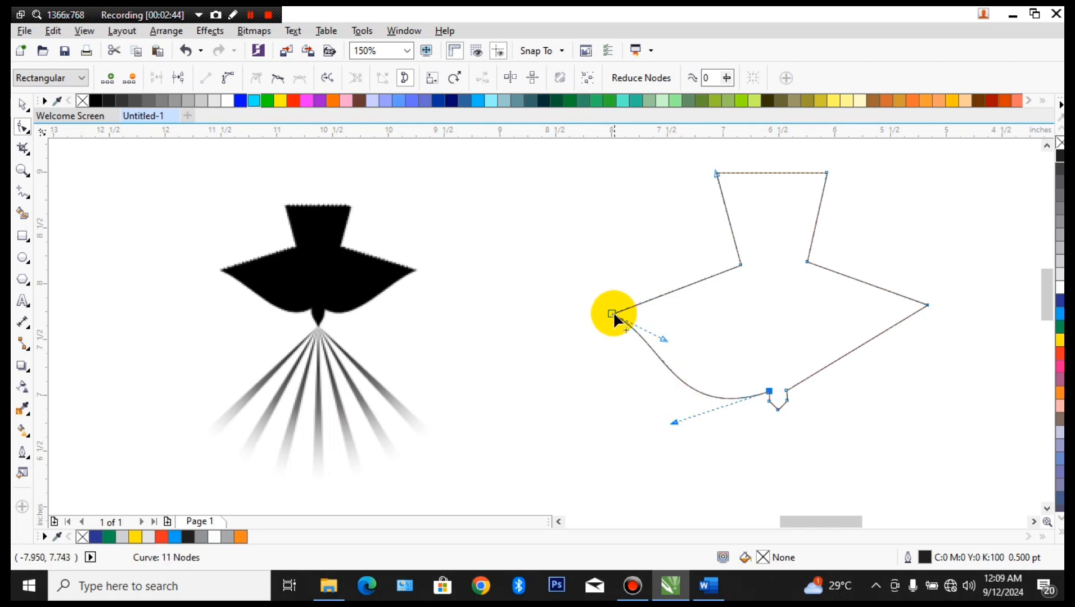
drag(613, 313, 572, 301)
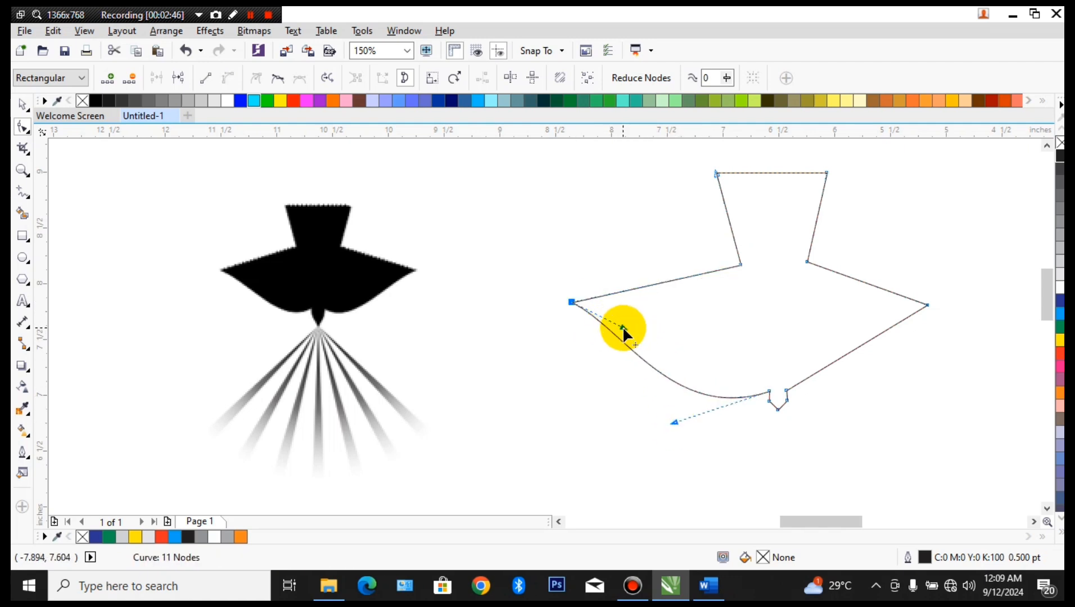
drag(622, 326, 646, 312)
Convert the lower-right wing edge to a curve and move the right wing tip and the tail's left-side nodes outward.
click(855, 347)
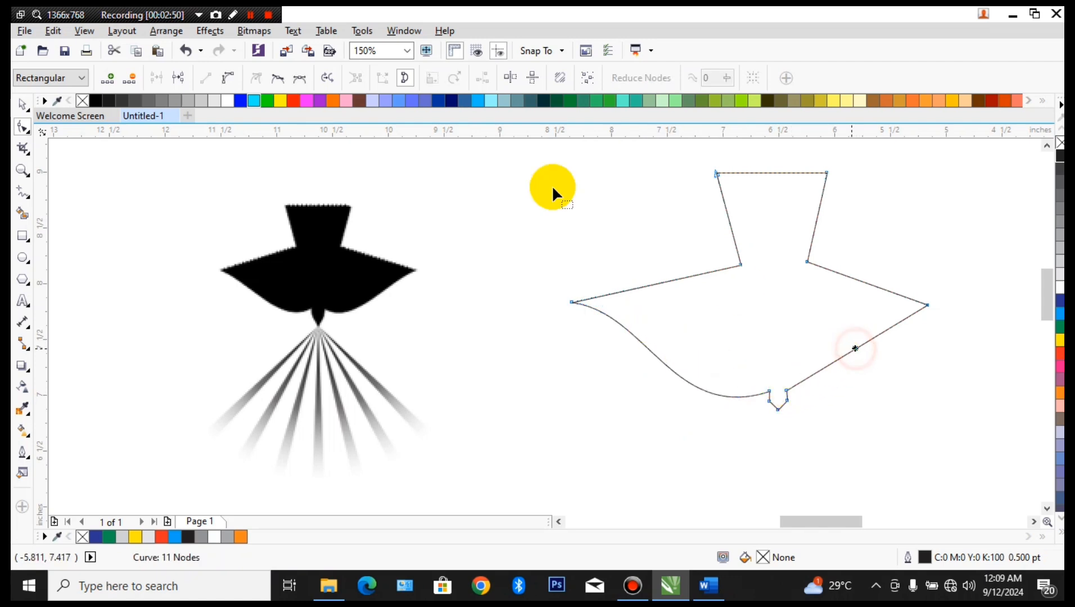
click(228, 78)
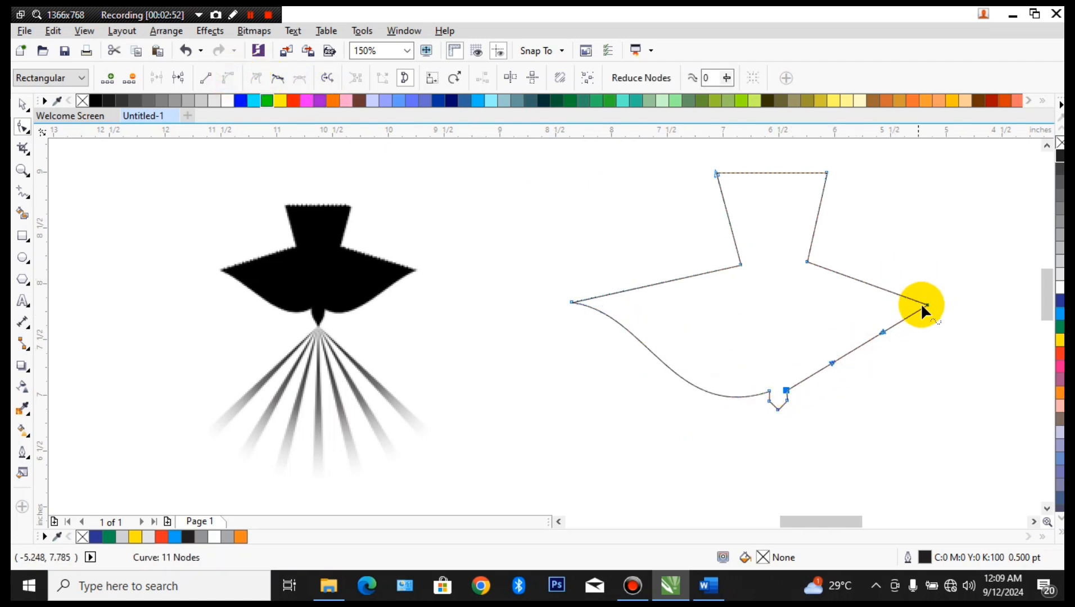
drag(927, 305, 965, 303)
drag(696, 186, 719, 264)
drag(809, 261, 804, 265)
Adjust the control handles of the lower-right wing edge to bend it into an S-curve mirroring the left wing.
click(786, 389)
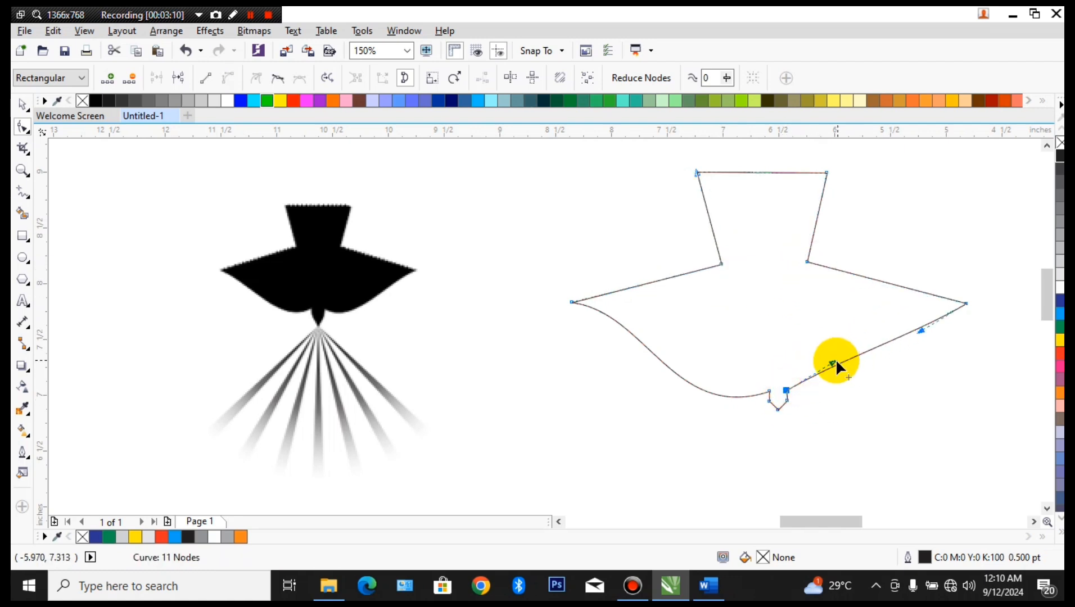
drag(835, 359, 894, 403)
drag(922, 332, 890, 324)
drag(892, 406, 884, 405)
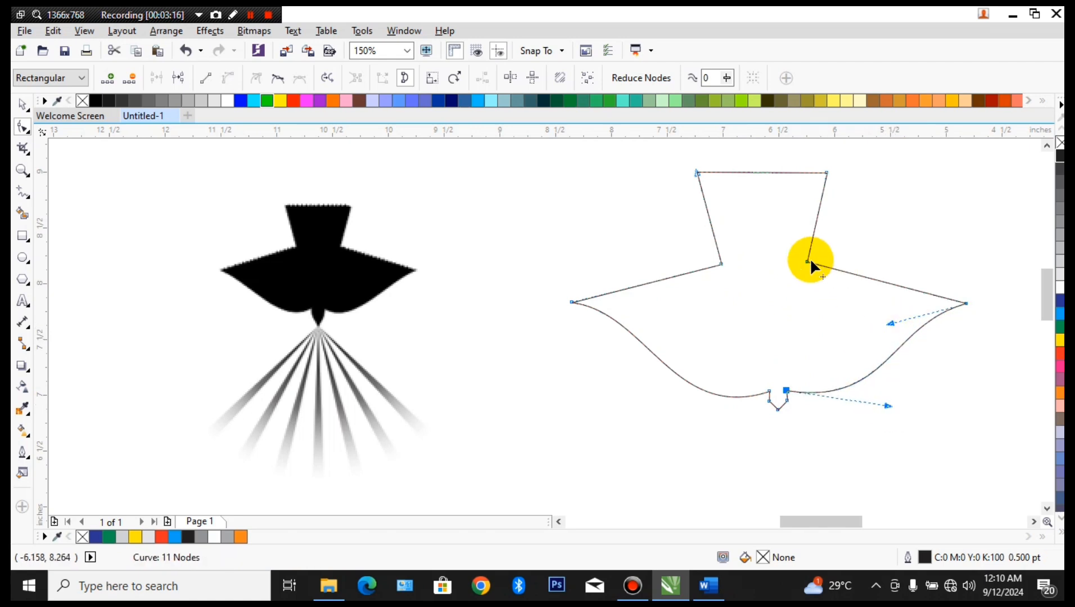
Move the tail's right-side inner node and upper-right corner node outward to balance its left side.
drag(807, 262, 814, 259)
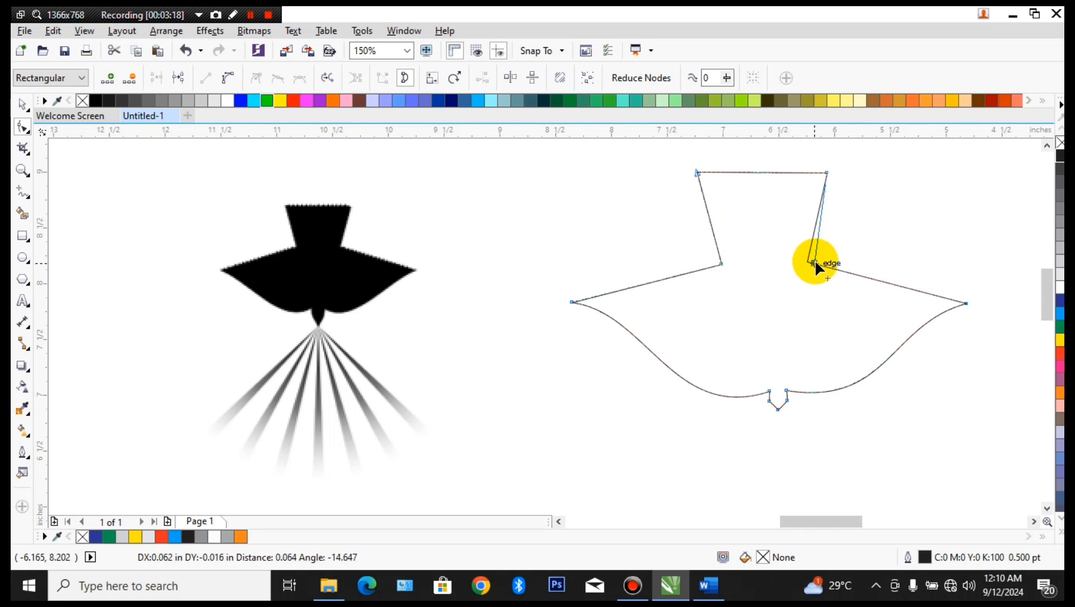
click(827, 172)
drag(828, 174, 838, 169)
click(695, 173)
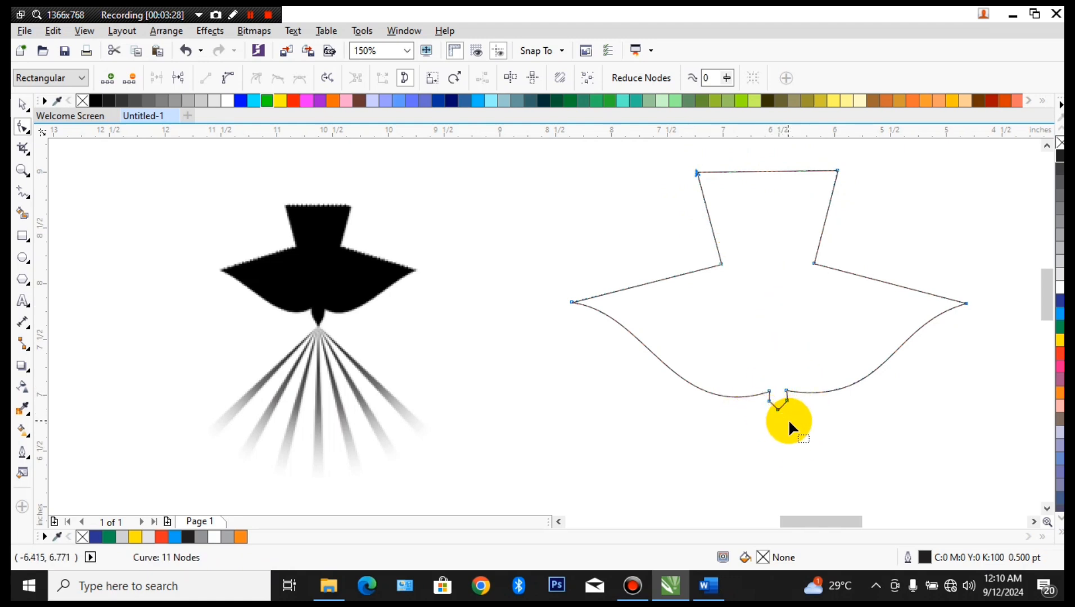
Shift the small head's nodes slightly up and left, and refine the control handles of both lower wing edges.
drag(789, 418, 759, 396)
click(760, 384)
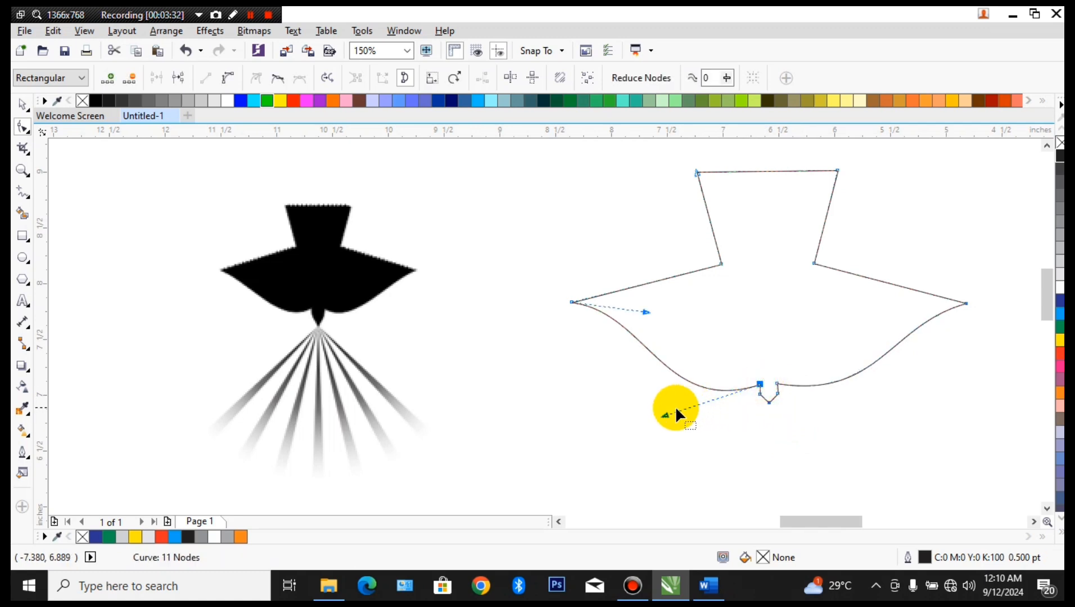
drag(648, 312, 641, 310)
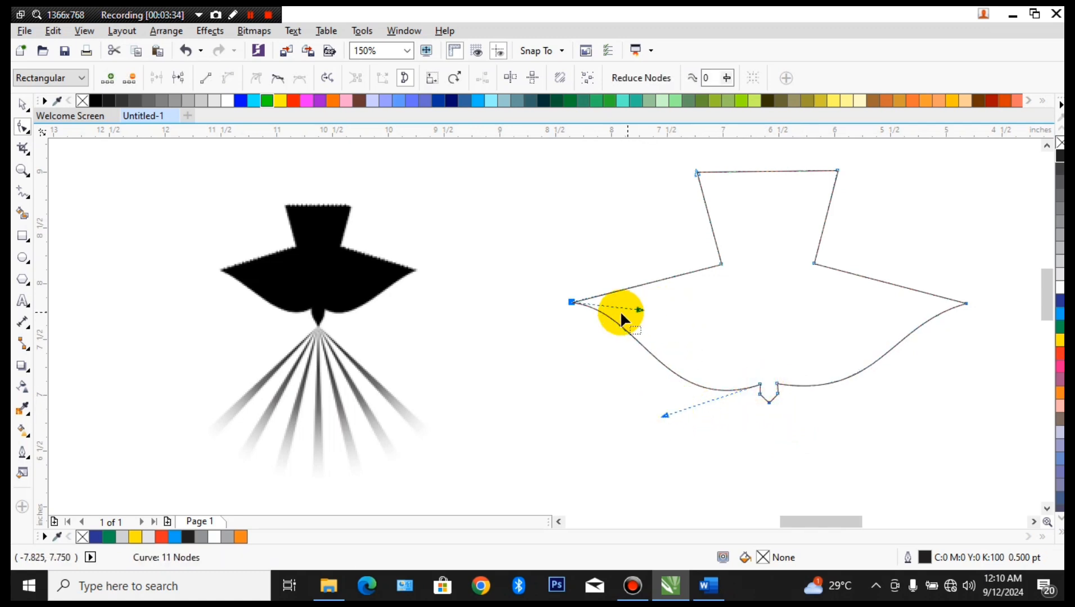
click(780, 414)
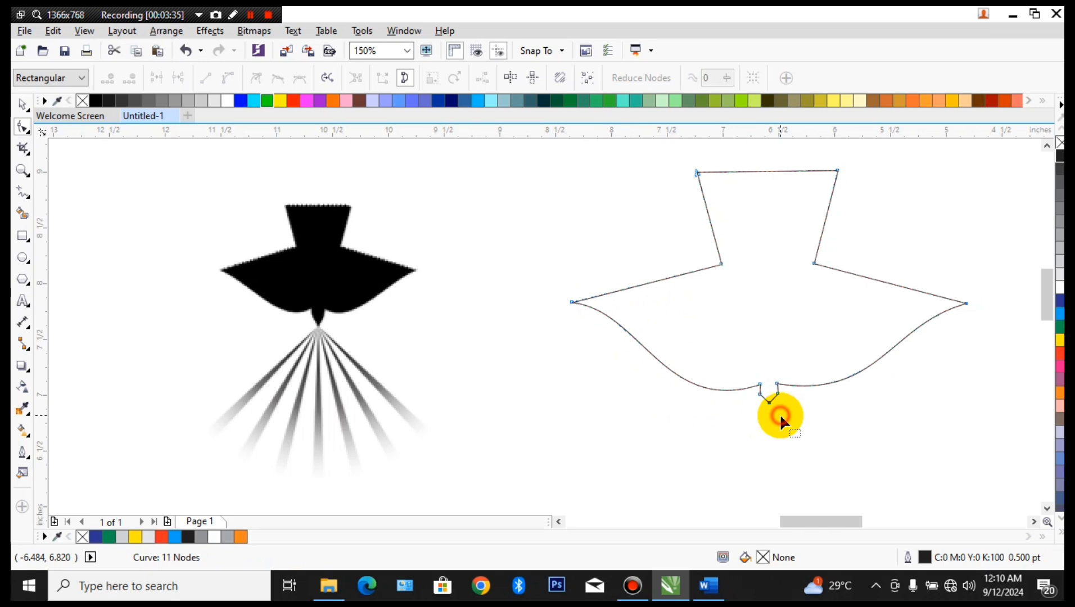
click(777, 384)
drag(880, 400, 885, 406)
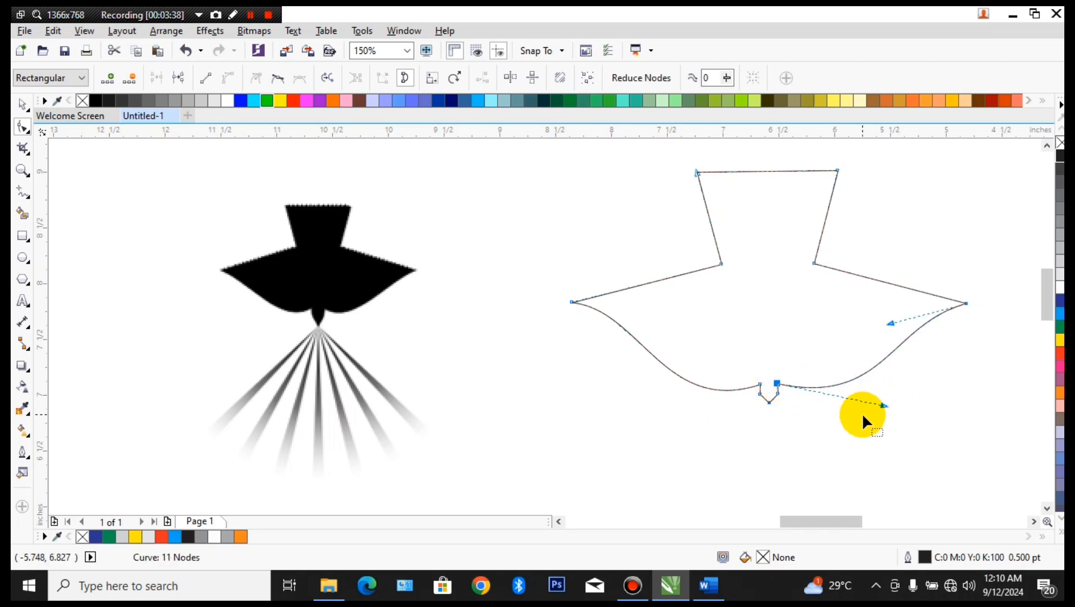
Examine the serrated top edge of the reference bird's tail and compare it with the drawn tail's top edge.
click(23, 104)
scroll(313, 211, up, 4)
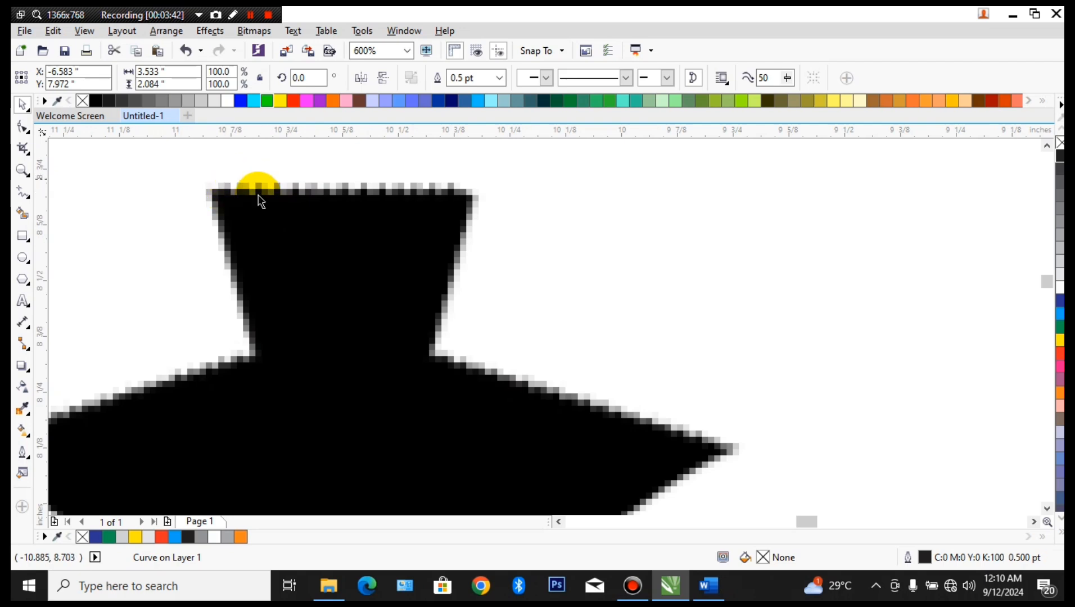
scroll(356, 210, down, 1)
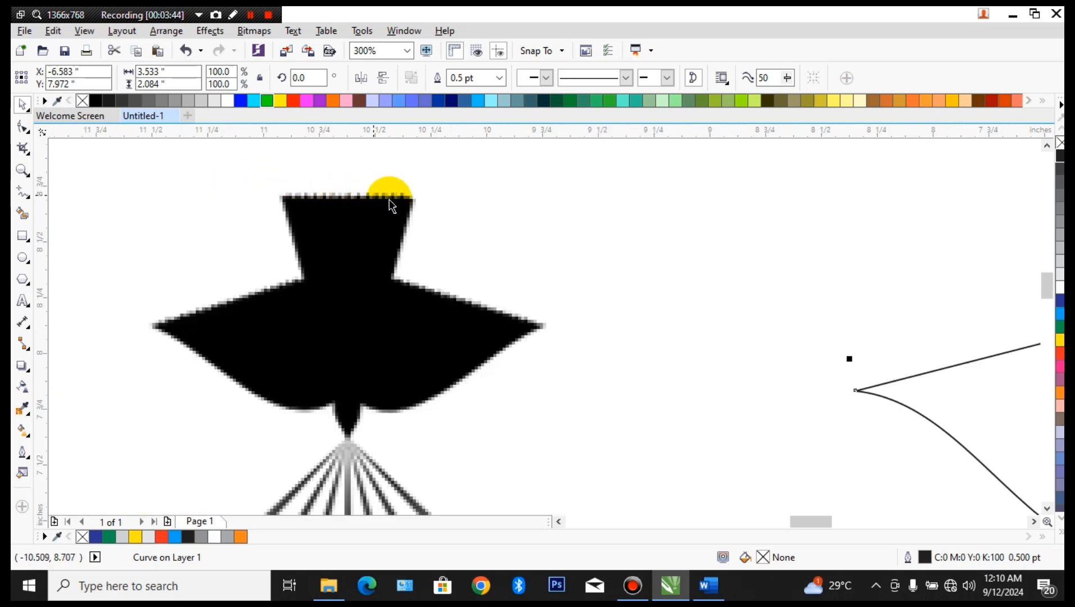
scroll(405, 213, down, 2)
scroll(675, 183, up, 1)
scroll(645, 198, up, 1)
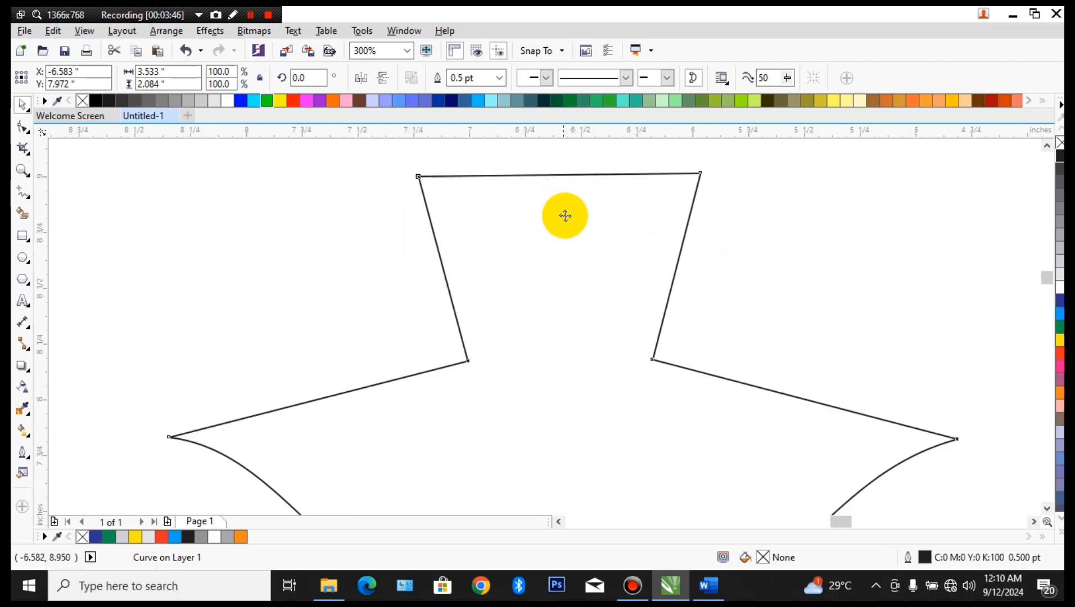
scroll(565, 216, up, 1)
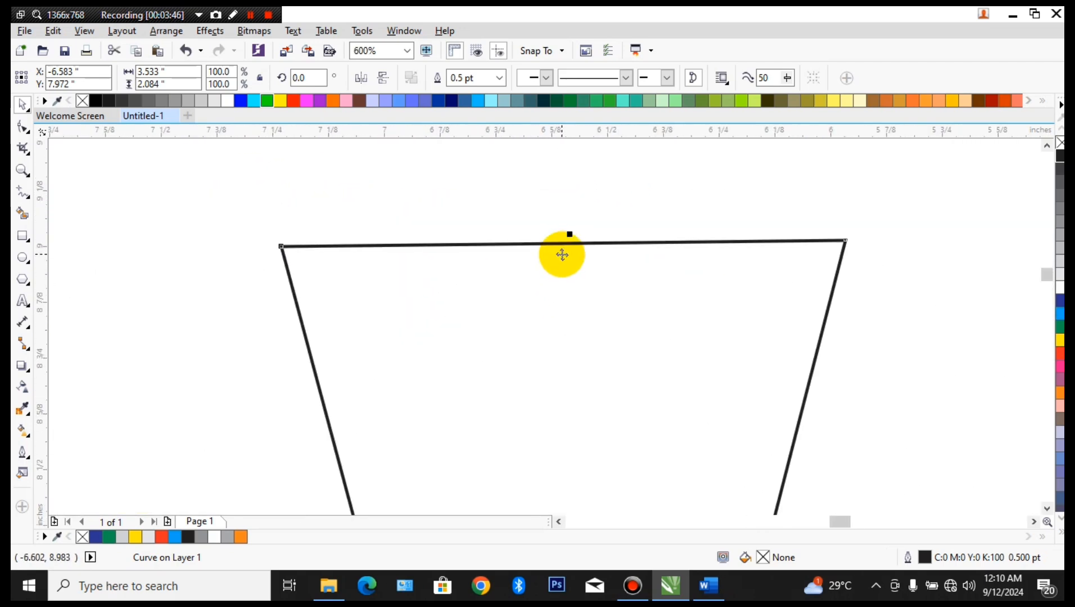
Draw a continuous zigzag line of small teeth with the Pen tool along the tail's top edge, from its top-left corner toward the top-right corner.
click(29, 198)
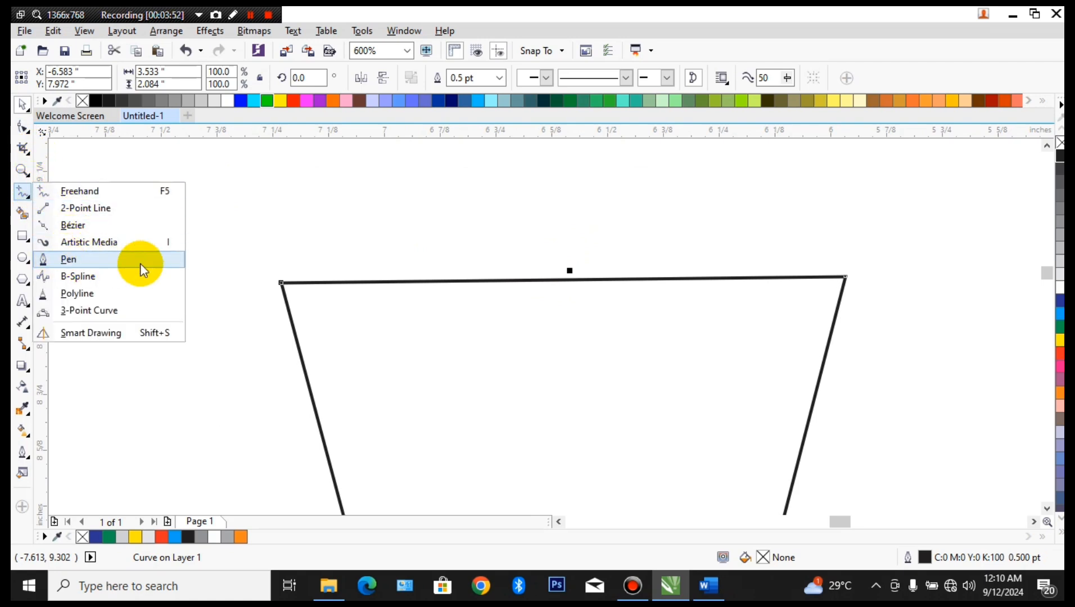
click(89, 261)
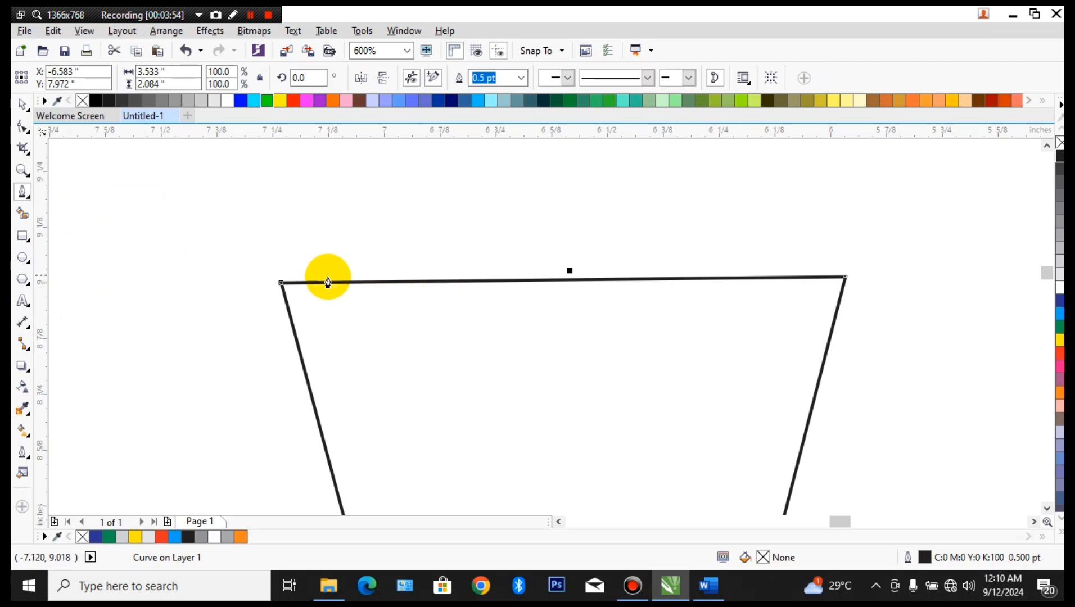
scroll(281, 284, up, 2)
scroll(312, 286, up, 2)
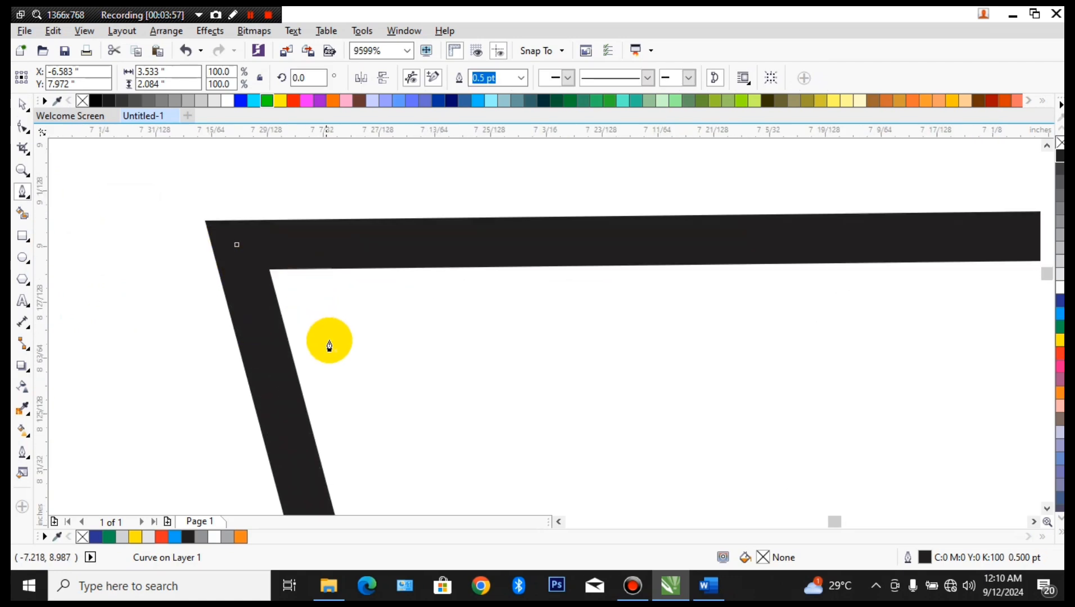
click(330, 341)
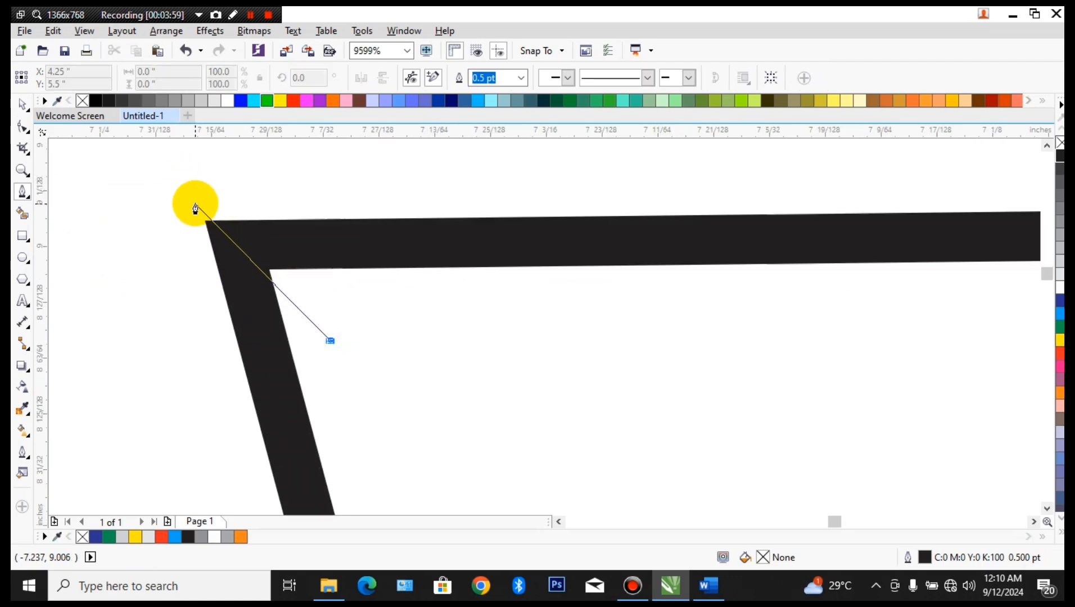
click(186, 187)
click(276, 201)
scroll(293, 175, down, 1)
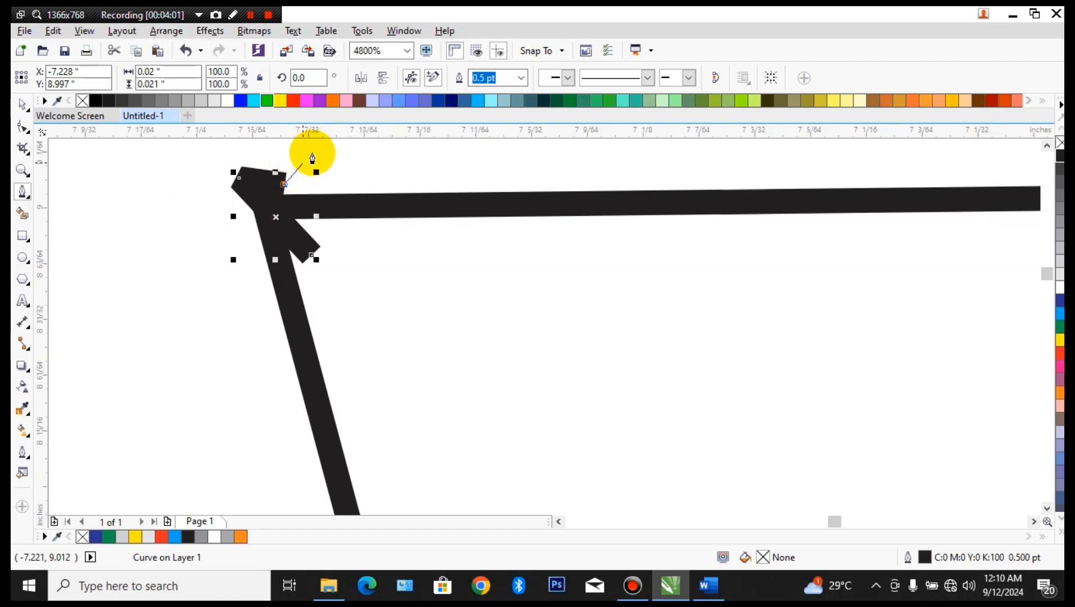
click(312, 152)
click(345, 183)
click(376, 144)
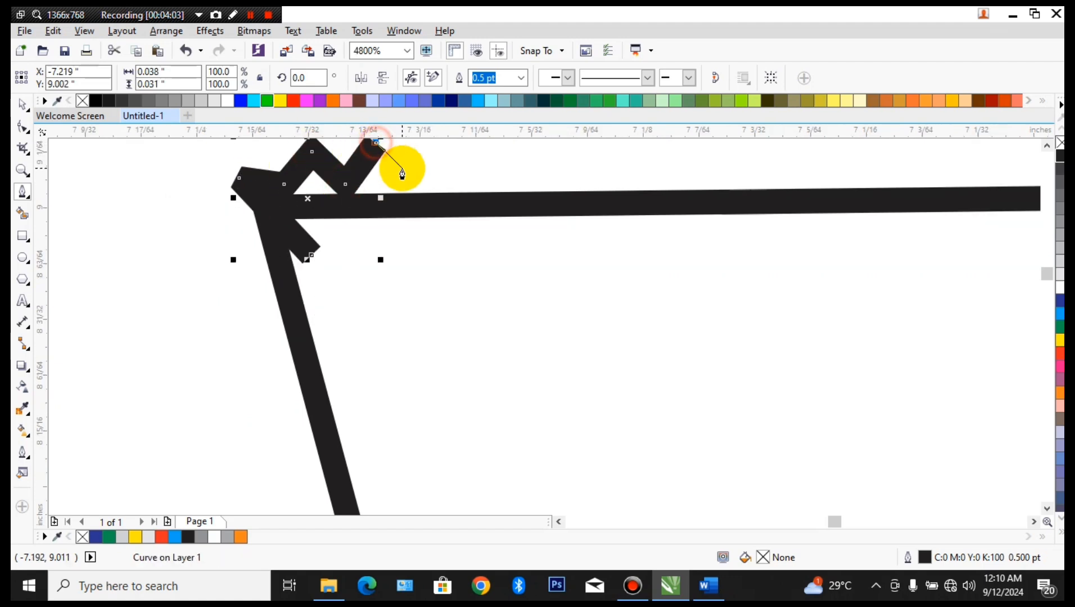
scroll(375, 284, up, 2)
click(375, 284)
click(399, 231)
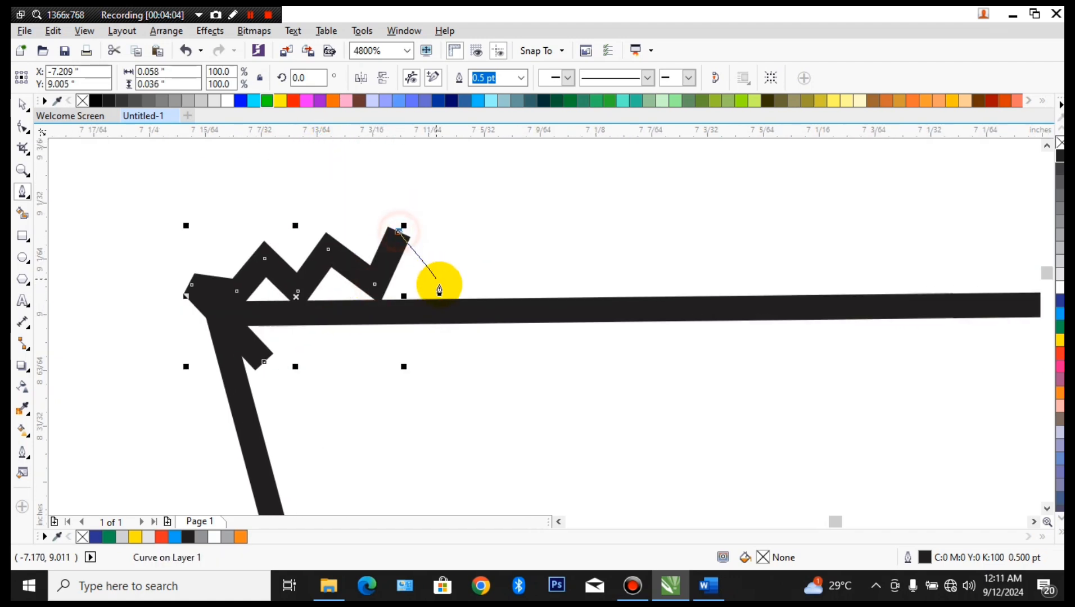
click(441, 286)
click(465, 229)
click(513, 280)
click(545, 226)
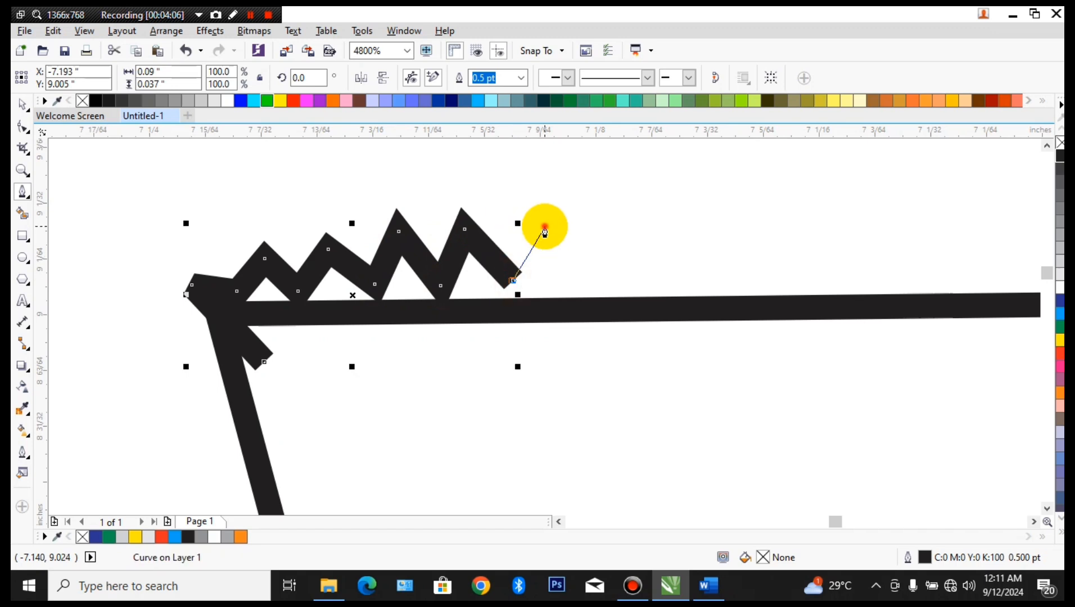
click(580, 280)
click(606, 221)
click(642, 281)
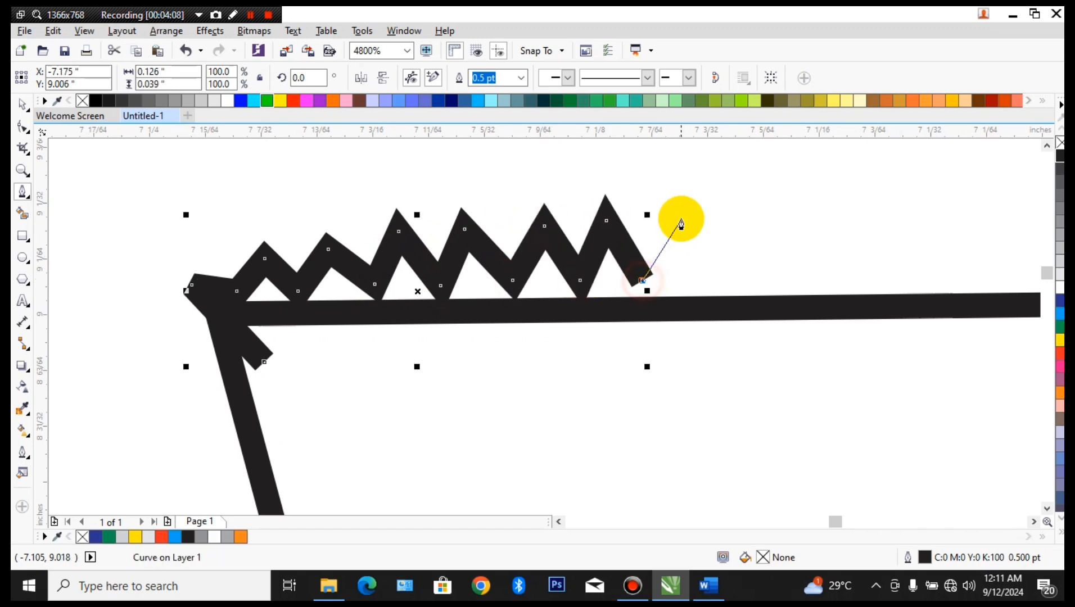
click(681, 217)
click(716, 282)
drag(719, 280, 470, 278)
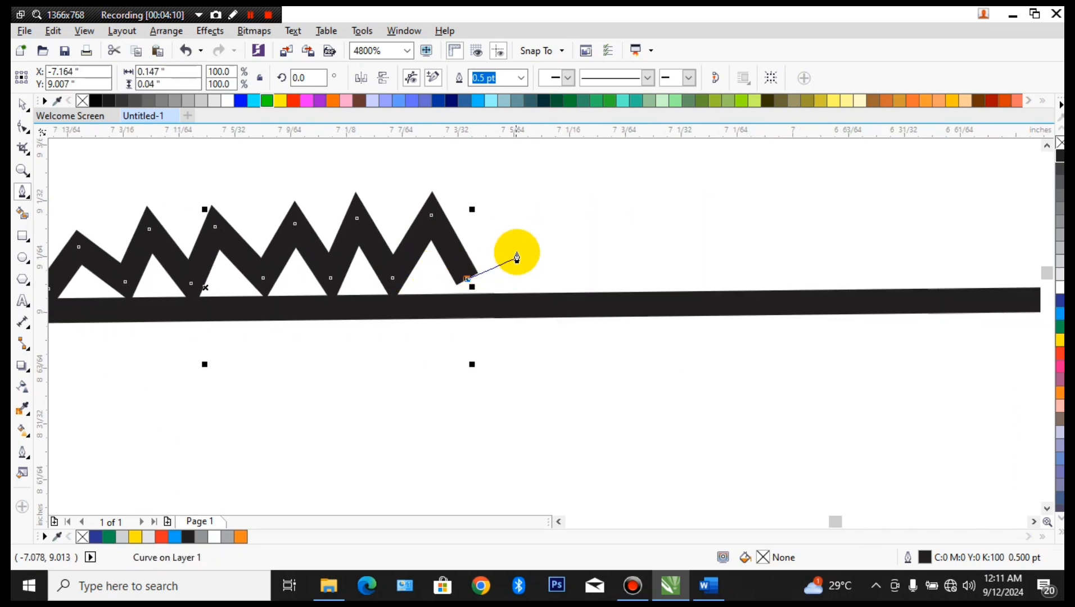
click(510, 217)
click(551, 278)
click(574, 210)
click(613, 272)
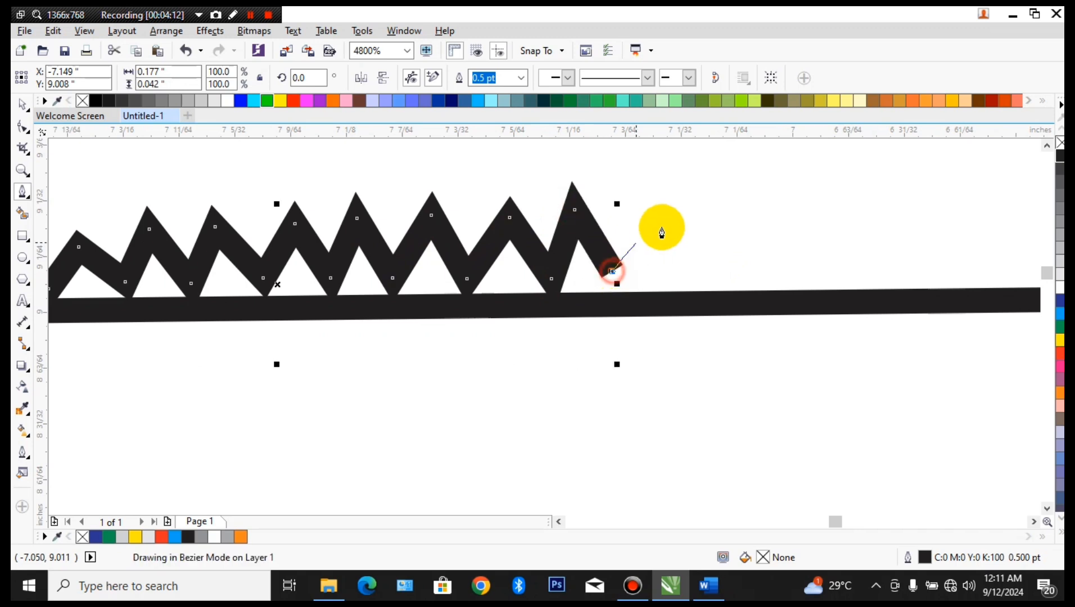
click(662, 214)
click(689, 272)
drag(696, 252, 444, 287)
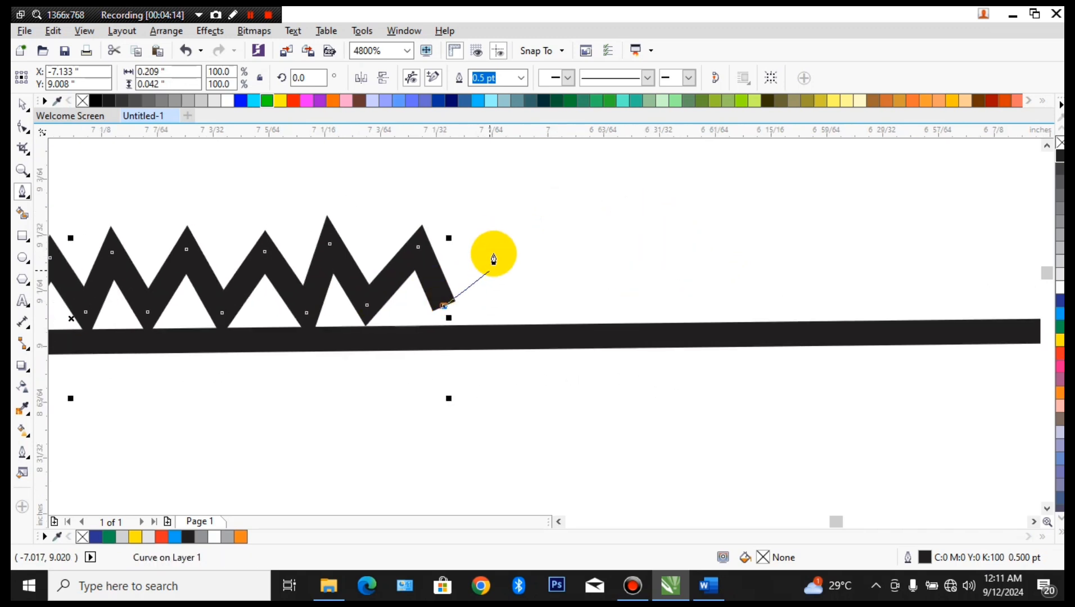
click(490, 236)
click(520, 295)
click(553, 232)
click(595, 297)
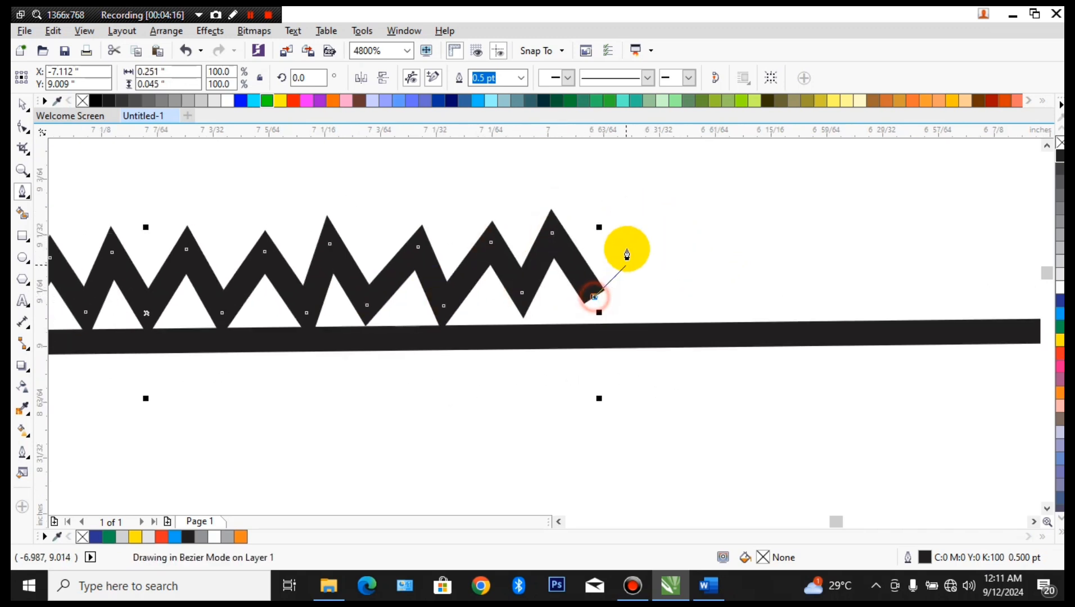
click(637, 228)
click(671, 295)
click(696, 241)
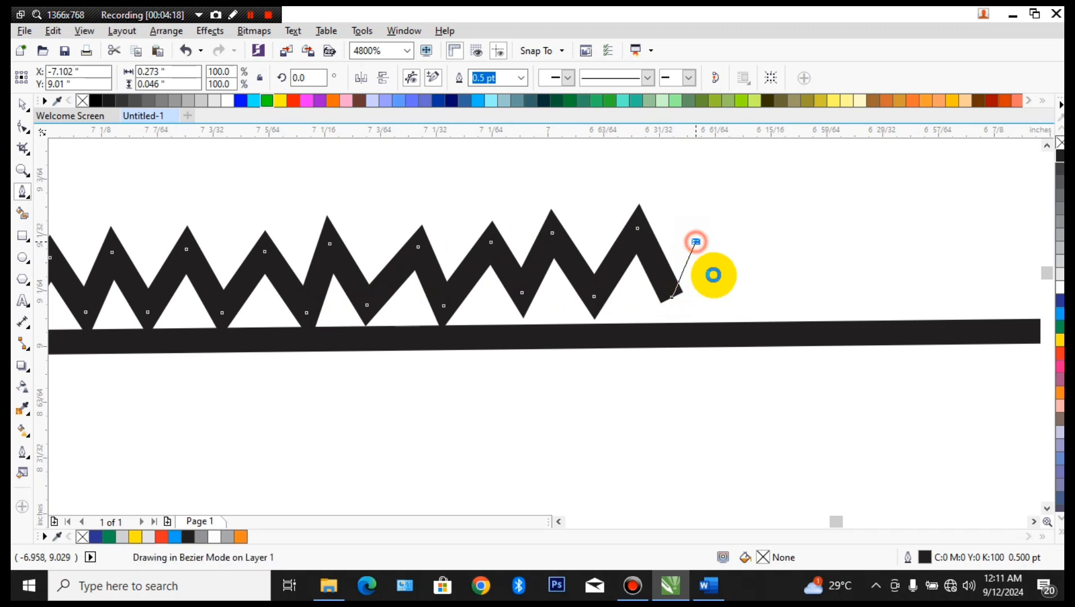
click(731, 307)
scroll(643, 287, down, 2)
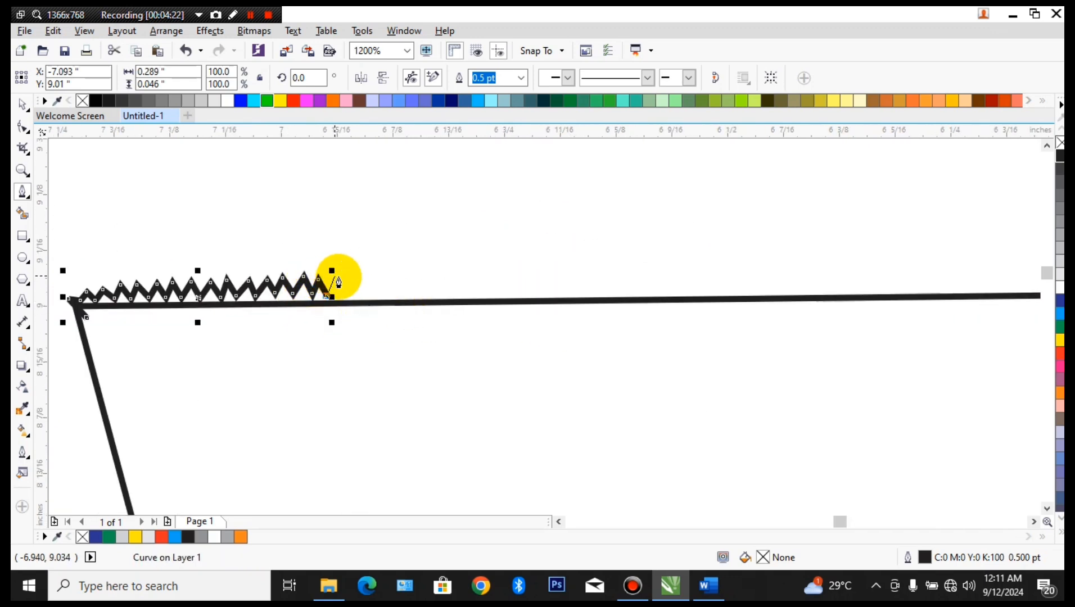
click(338, 277)
click(352, 292)
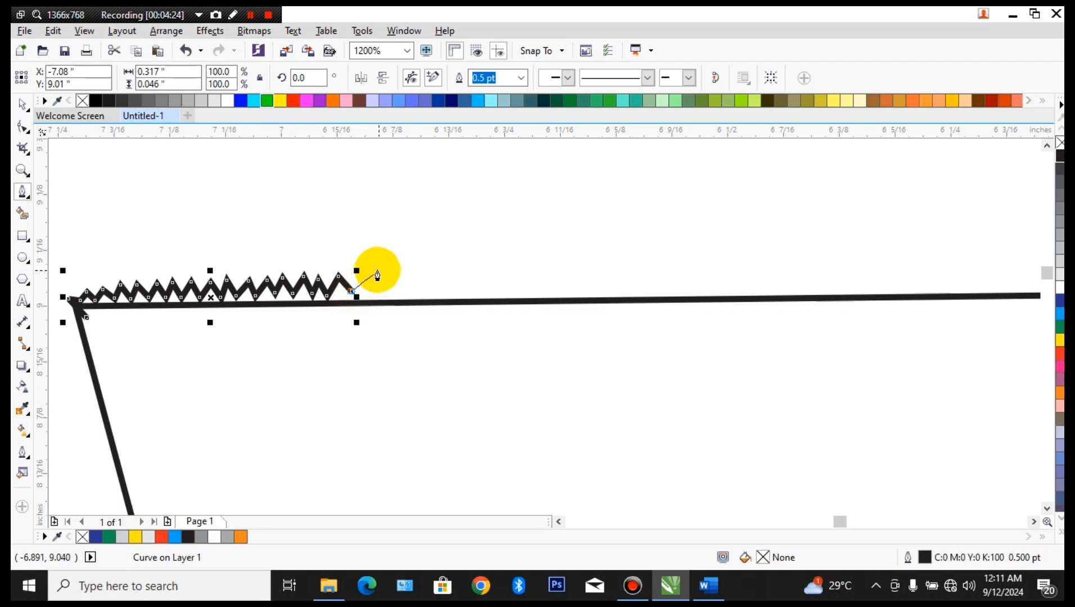
click(370, 270)
click(396, 293)
click(402, 269)
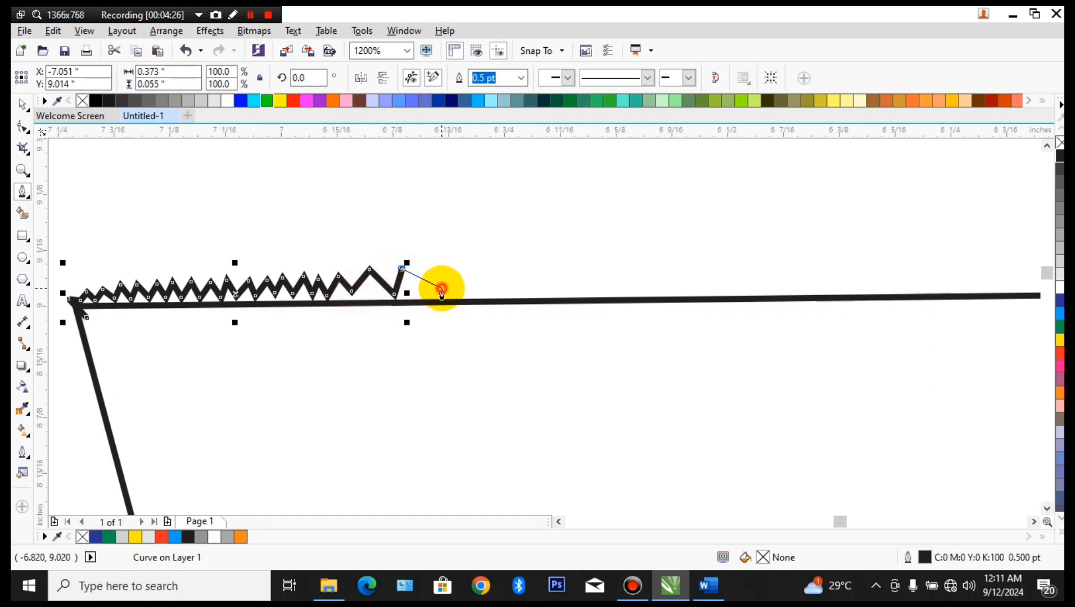
click(441, 288)
click(464, 262)
click(479, 289)
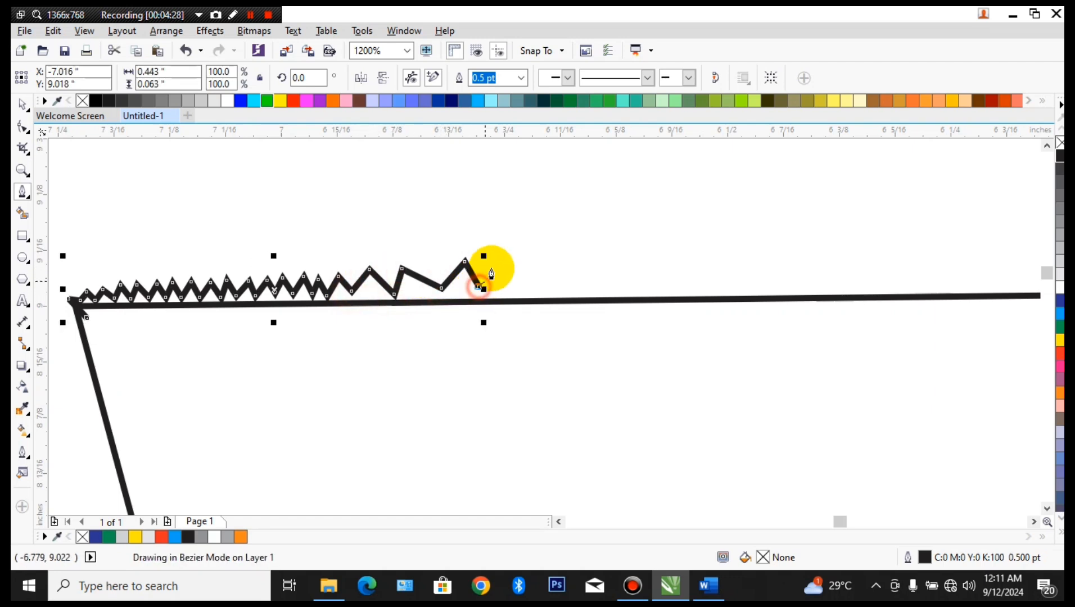
click(491, 257)
click(510, 288)
click(538, 254)
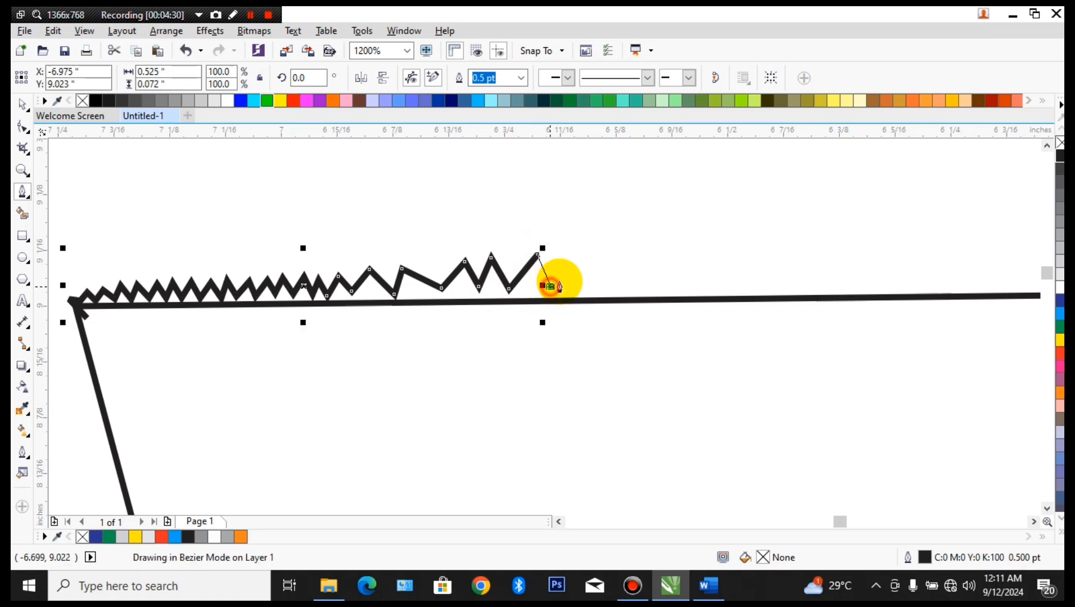
click(550, 288)
click(574, 258)
click(594, 286)
click(608, 257)
drag(630, 276, 436, 296)
click(439, 312)
click(456, 277)
click(477, 304)
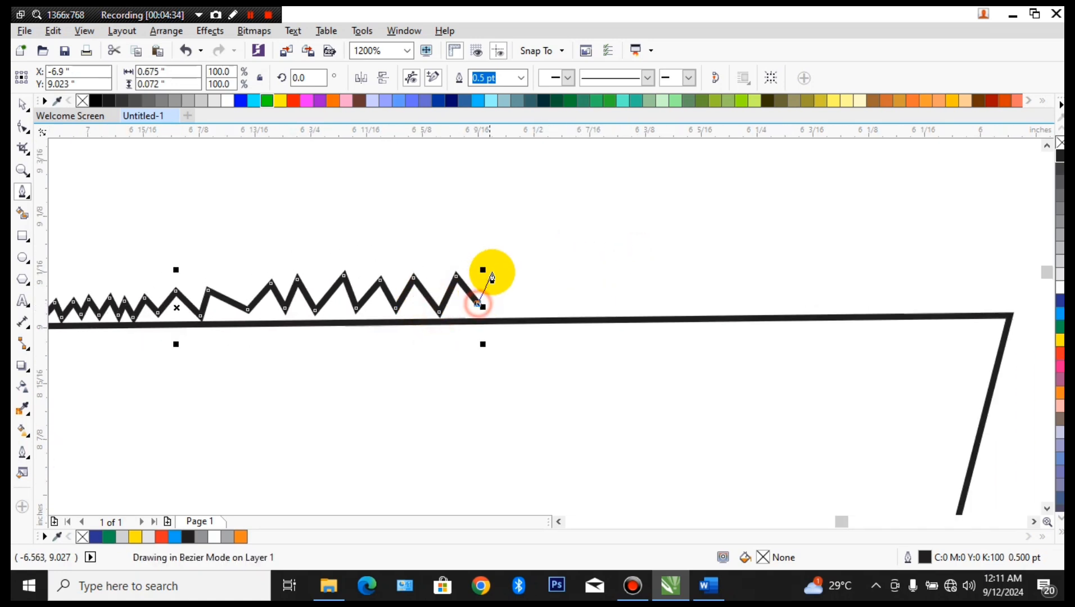
click(491, 269)
click(516, 308)
click(540, 271)
click(557, 310)
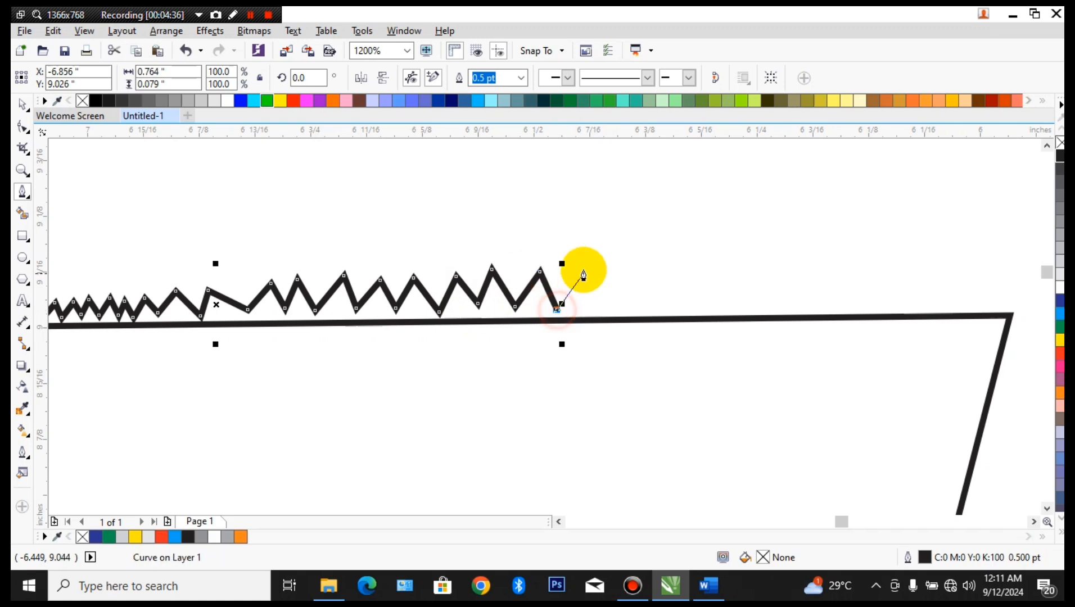
click(583, 268)
click(601, 307)
click(629, 262)
click(642, 302)
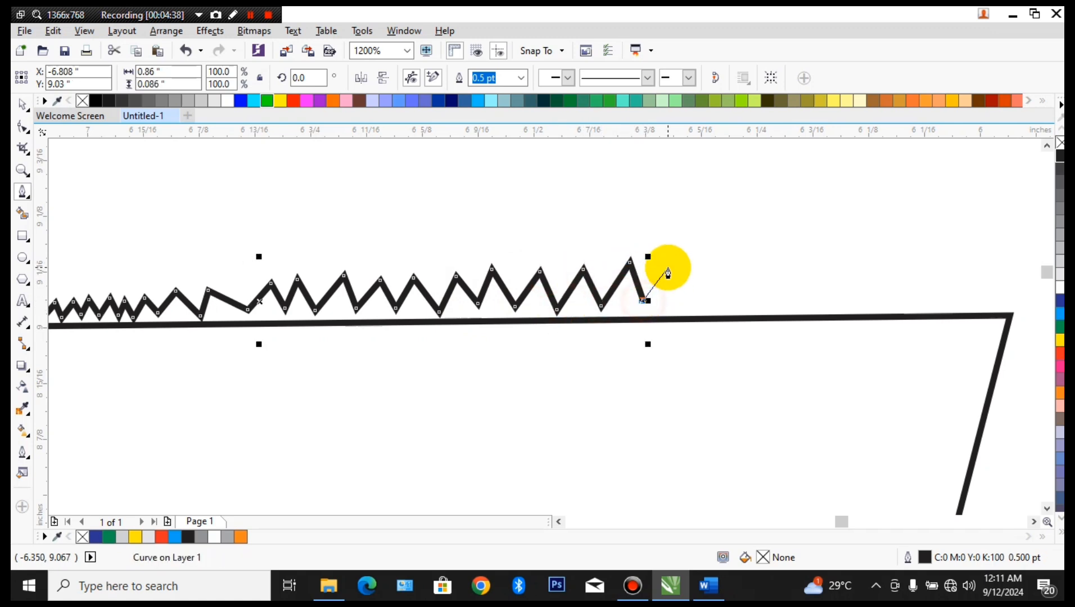
click(667, 265)
click(679, 306)
click(717, 260)
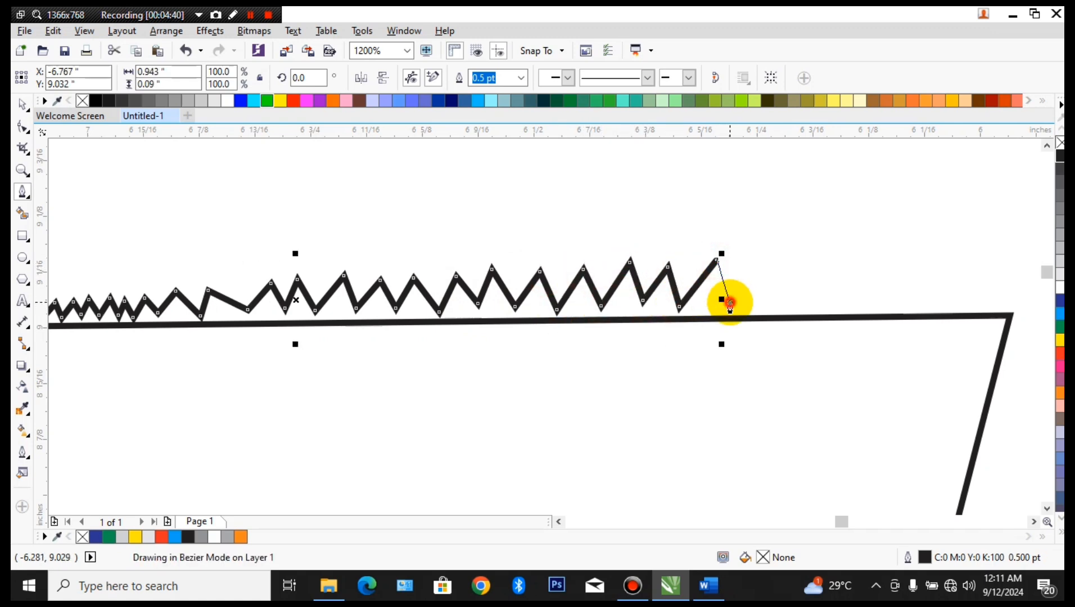
click(731, 301)
drag(664, 288, 502, 311)
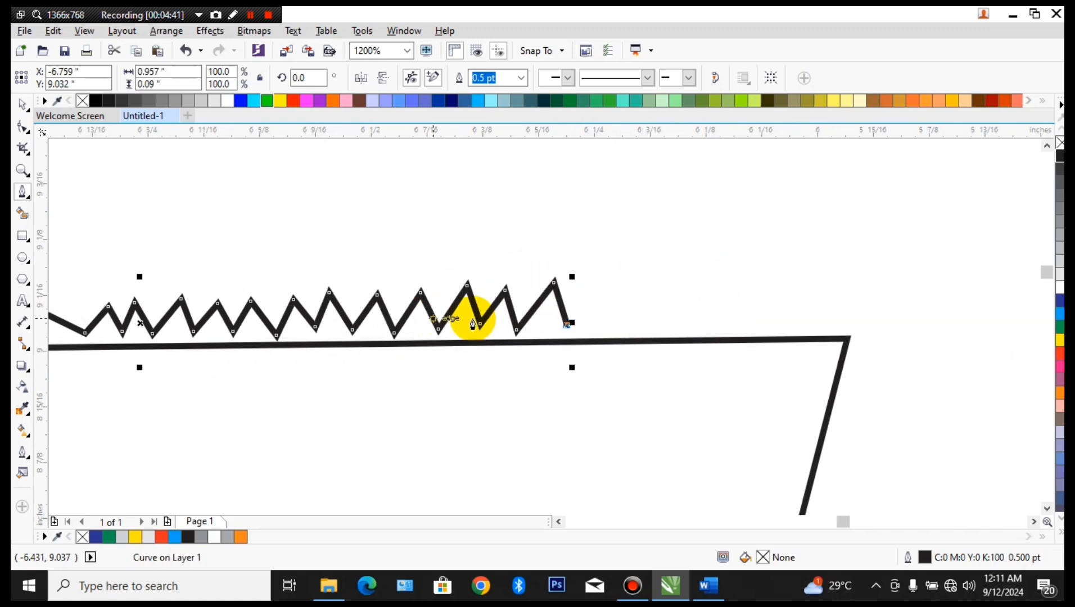
click(590, 284)
click(619, 321)
click(628, 276)
click(652, 321)
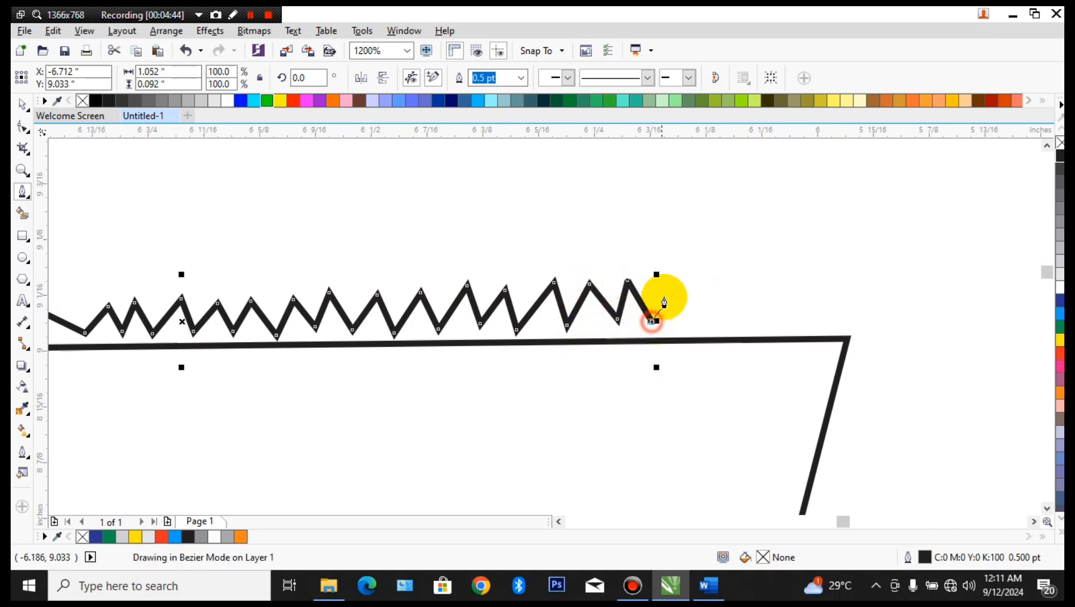
Continue the Pen tool zigzag of small teeth along the tail's top edge, ending just past its top-right corner.
click(665, 284)
click(687, 324)
click(715, 289)
click(739, 326)
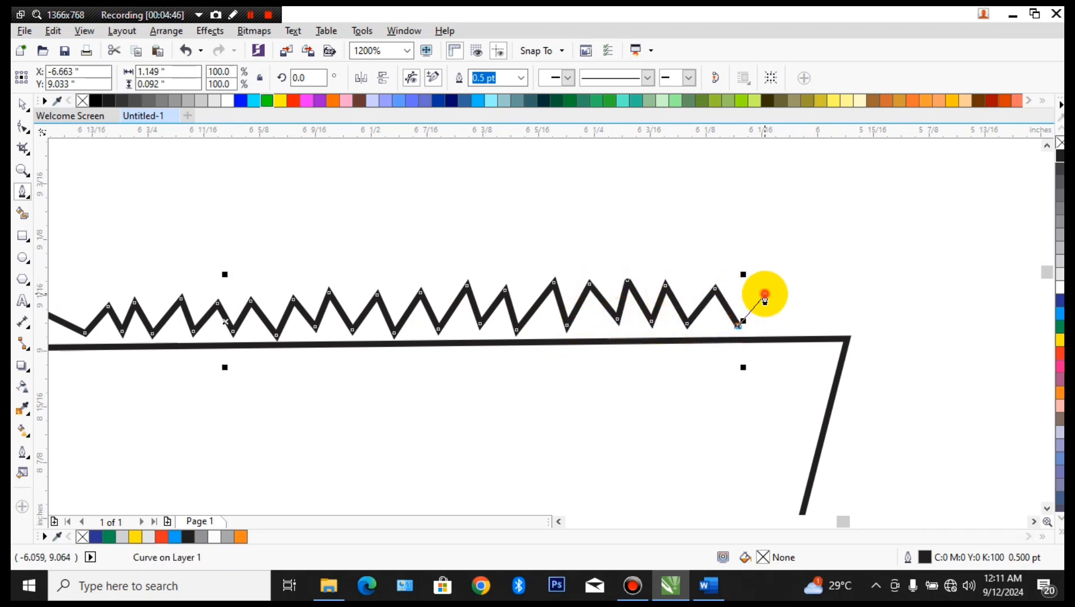
click(765, 292)
click(785, 324)
click(810, 288)
click(826, 323)
click(860, 296)
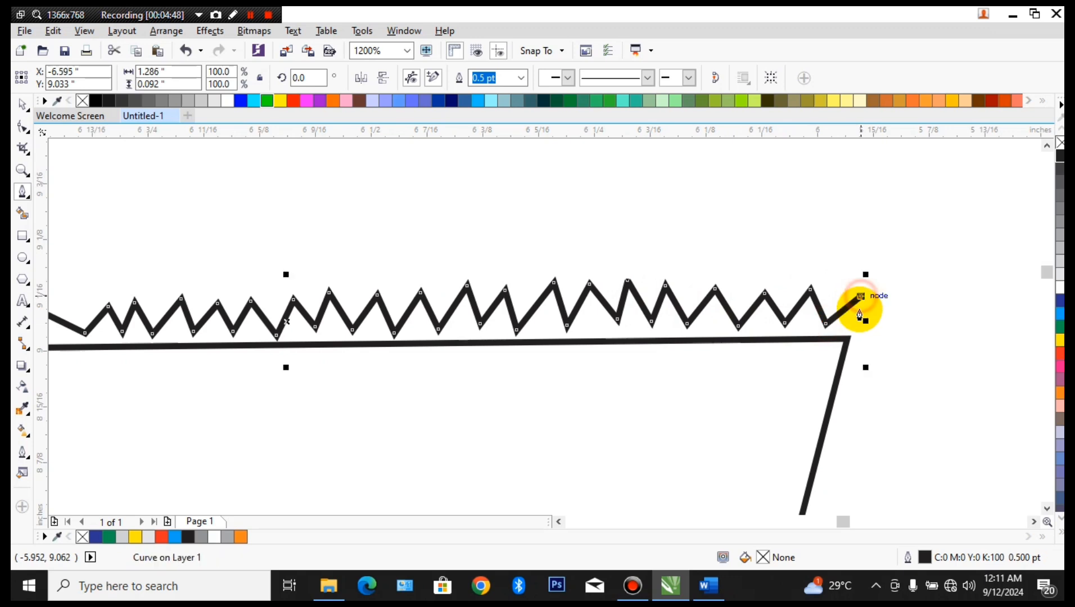
Run the zigzag's return line back just below the tail's top edge and bring it to the start, forming a thin serrated strip.
click(818, 381)
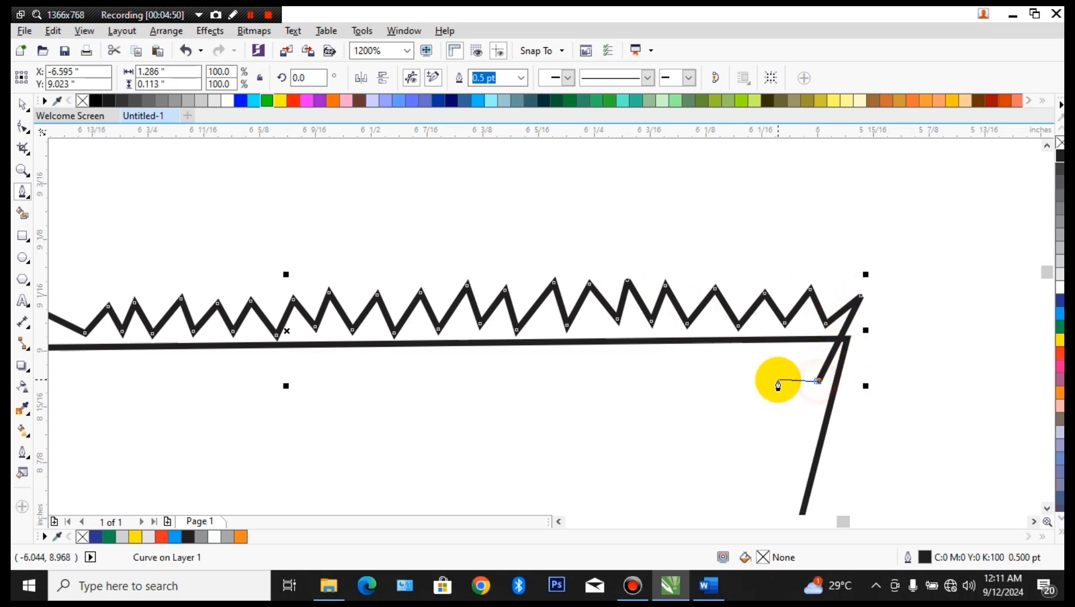
drag(330, 404, 624, 377)
click(614, 366)
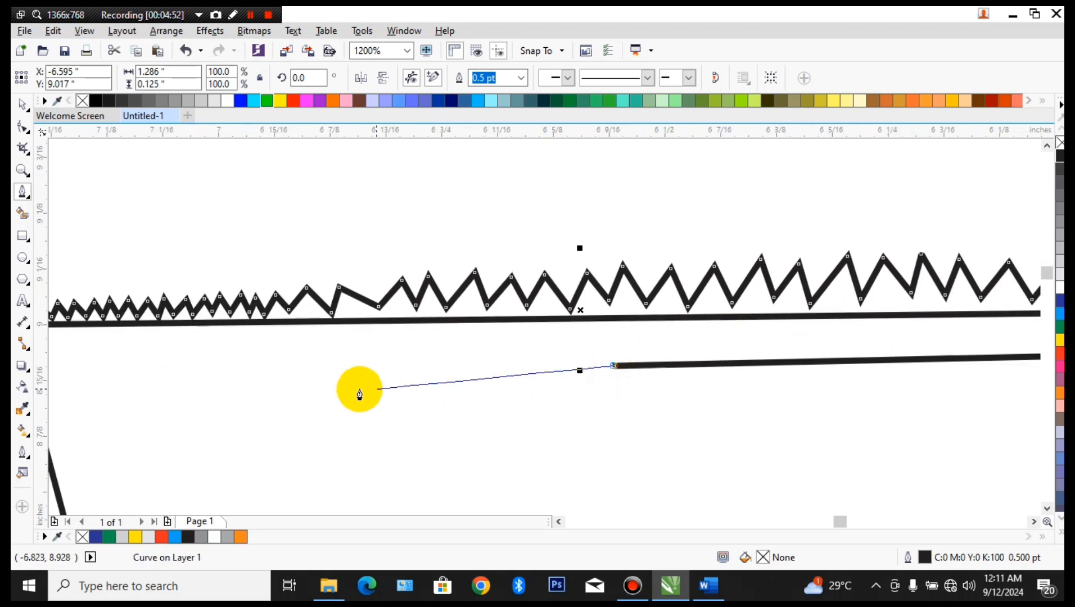
drag(252, 381, 631, 420)
click(475, 404)
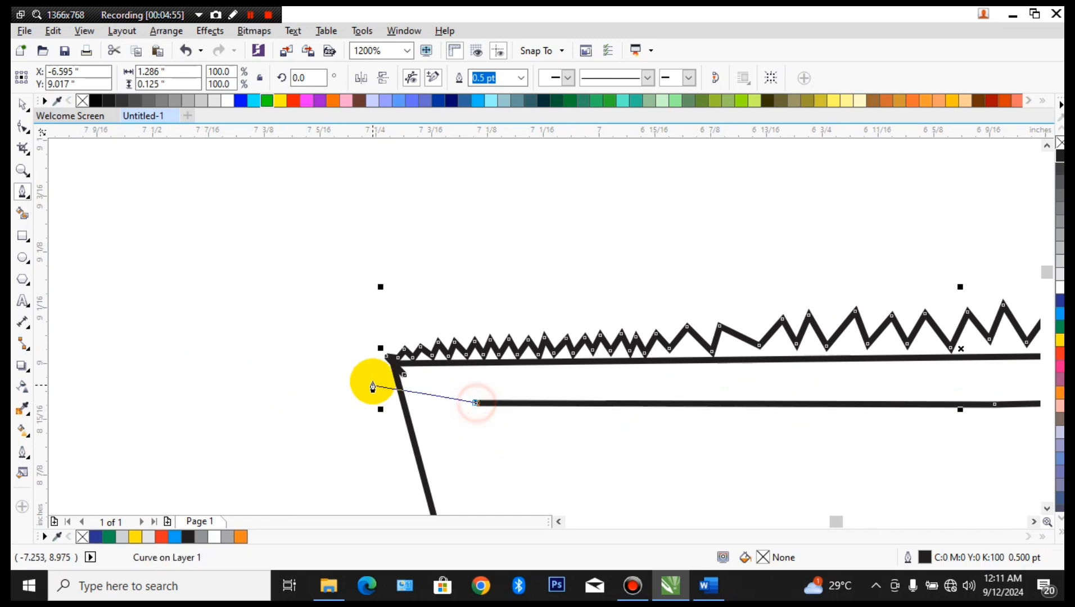
click(401, 381)
scroll(583, 392, down, 3)
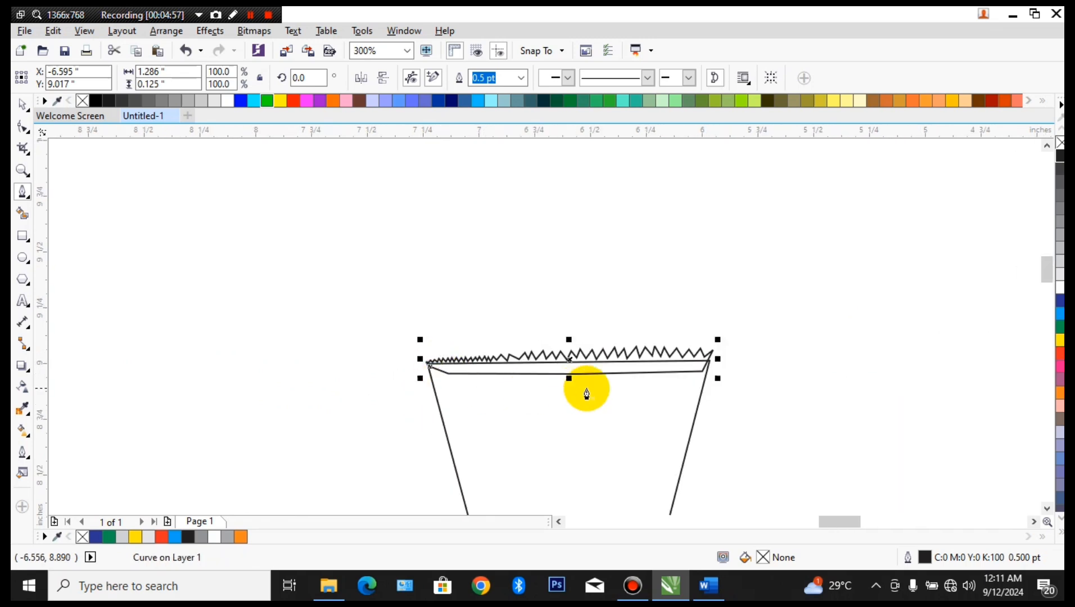
Duplicate the serrated strip and place the copy with its fine-toothed end at the right wing's inner corner.
click(22, 104)
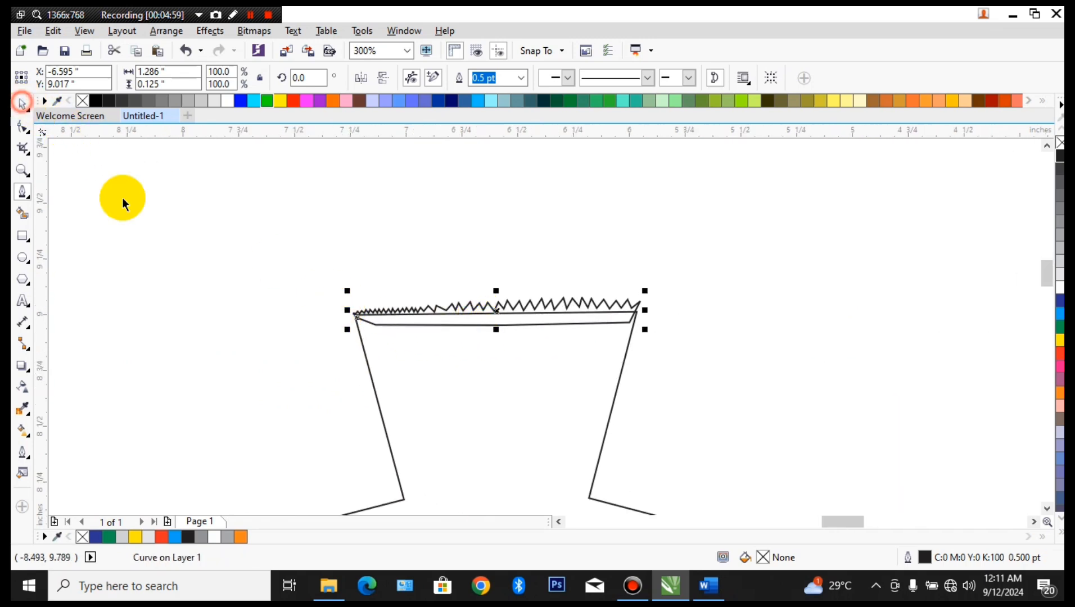
scroll(574, 314, down, 2)
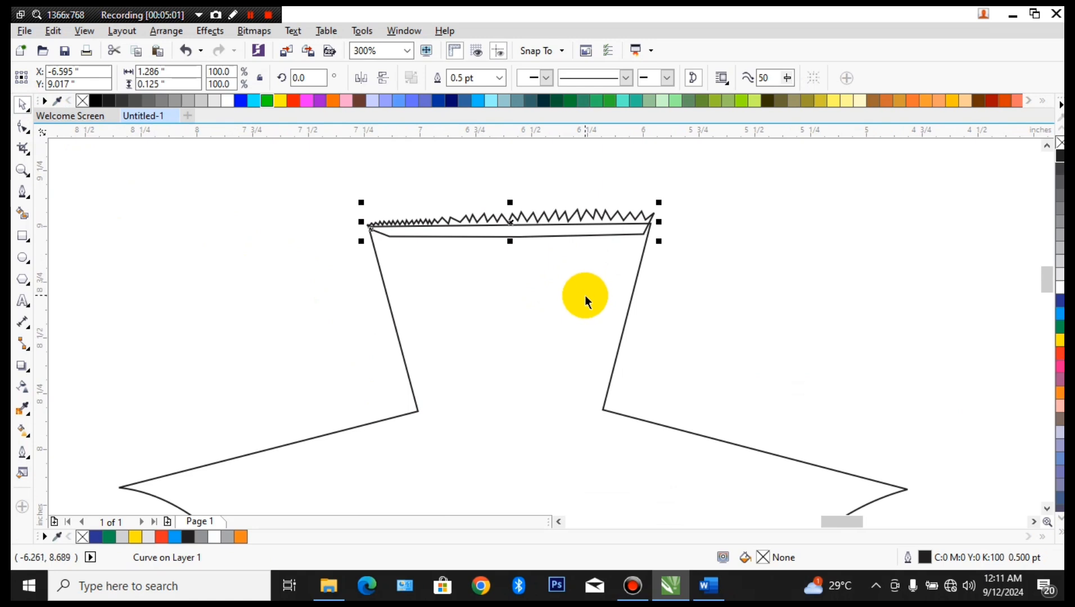
key(ctrl+d)
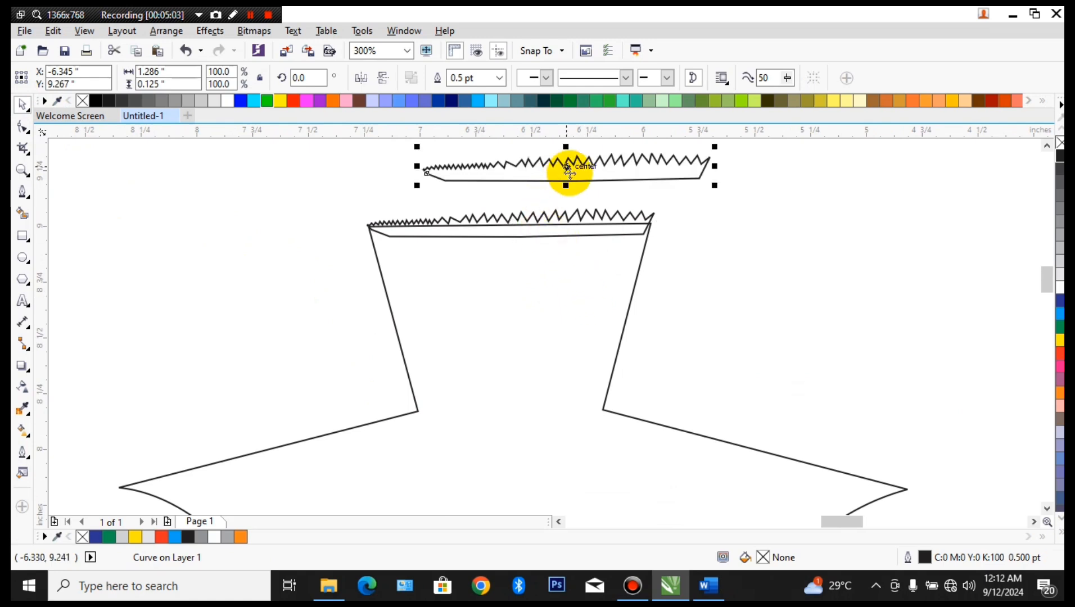
drag(568, 171, 661, 273)
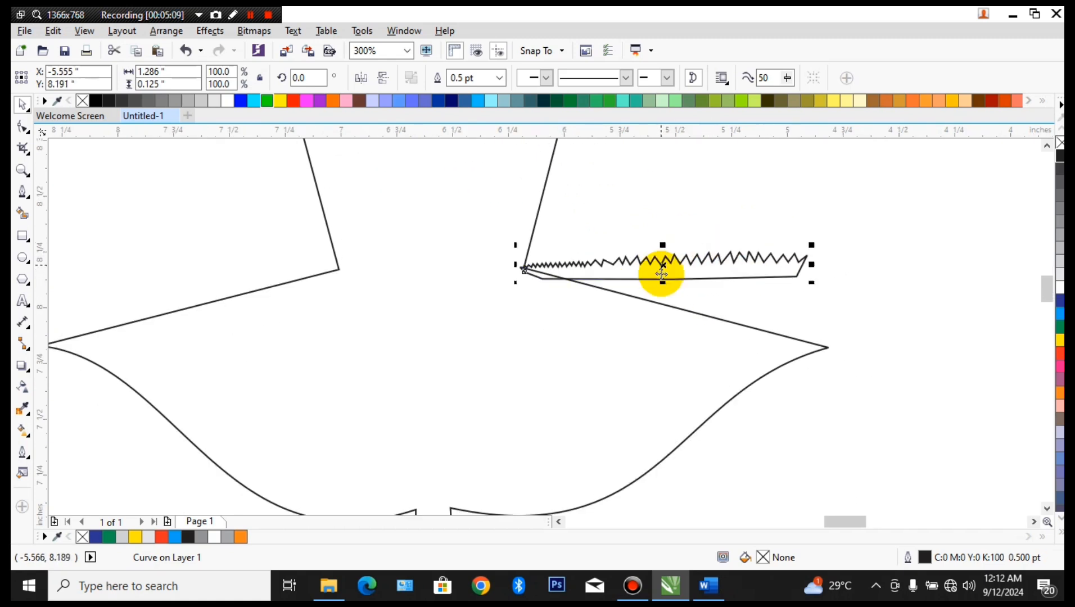
Rotate the copied strip to follow the right wing's upper edge and enlarge it to about 1.41 by 0.38 in to reach the wing tip.
click(721, 265)
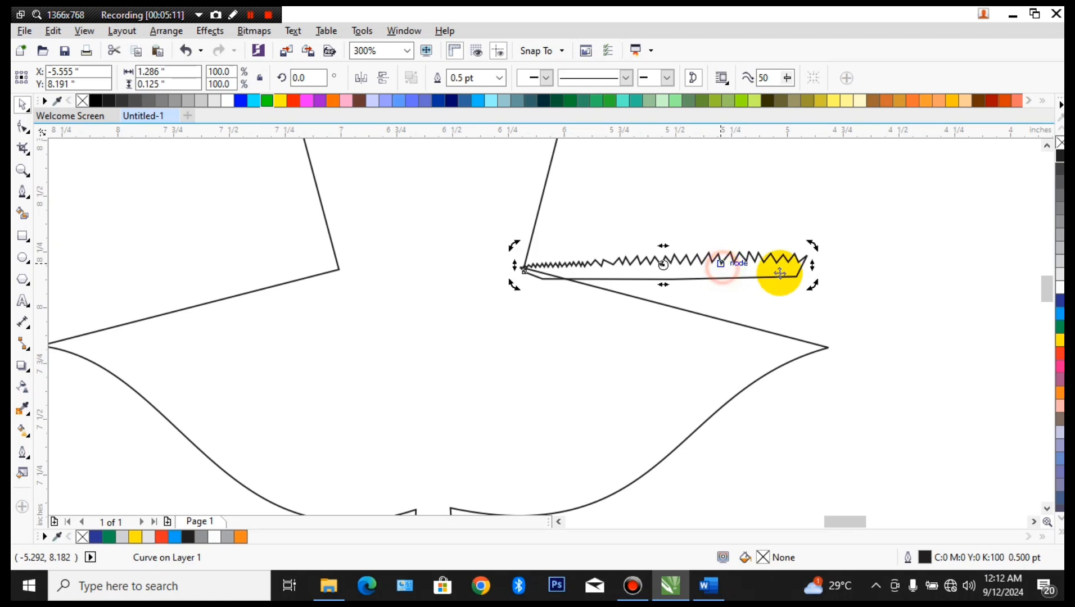
drag(811, 264, 806, 337)
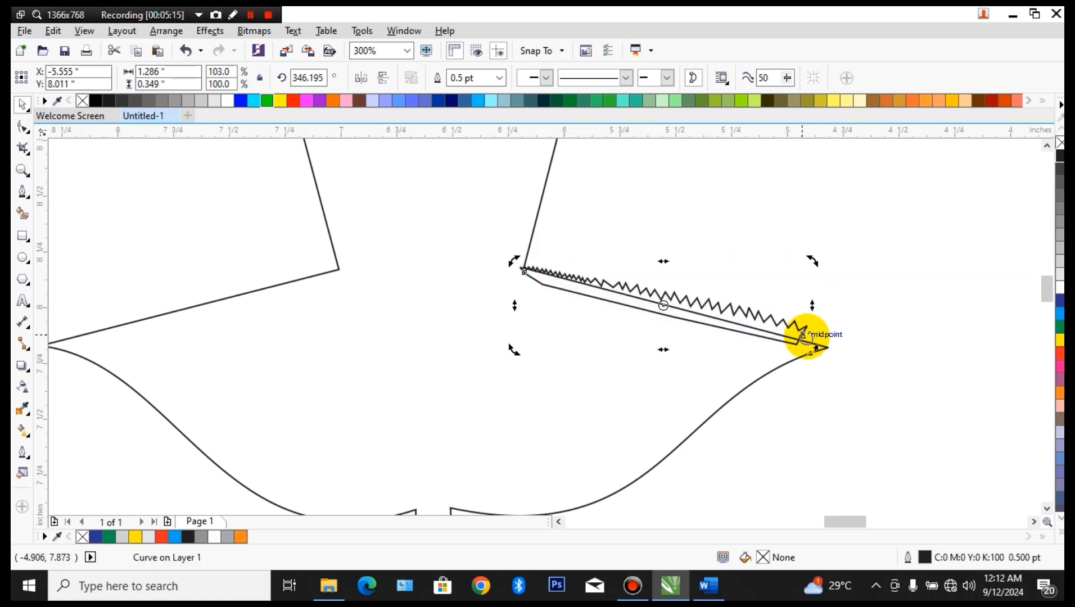
click(712, 304)
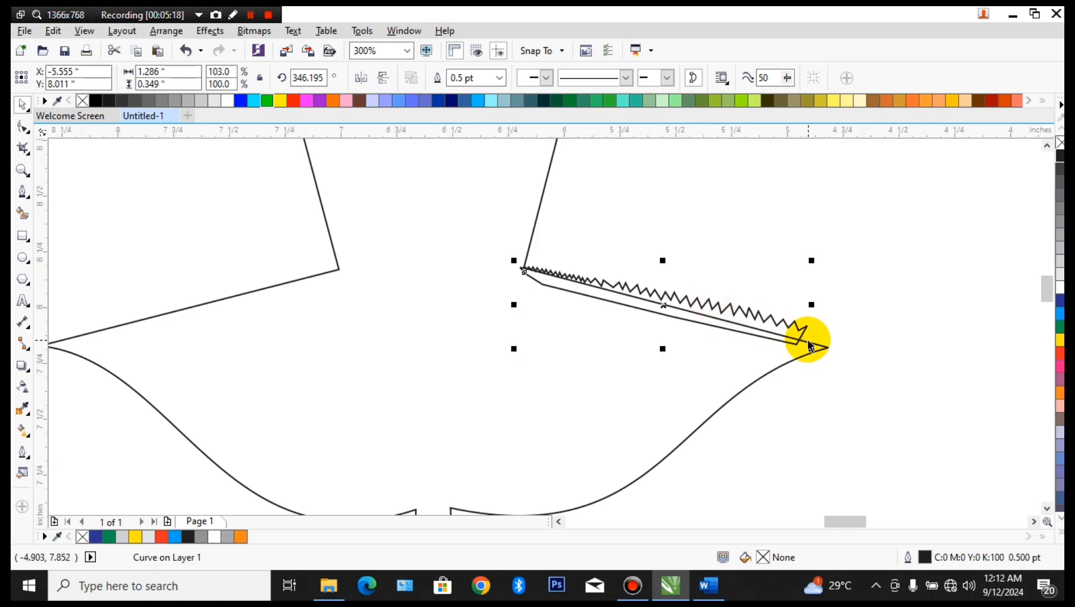
drag(811, 348, 839, 367)
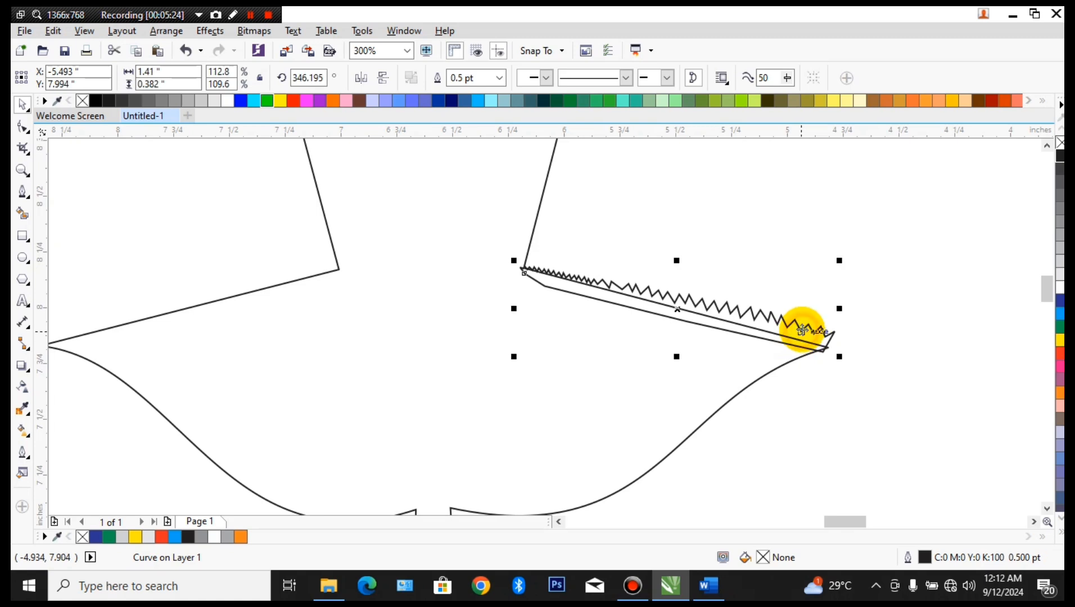
key(F10)
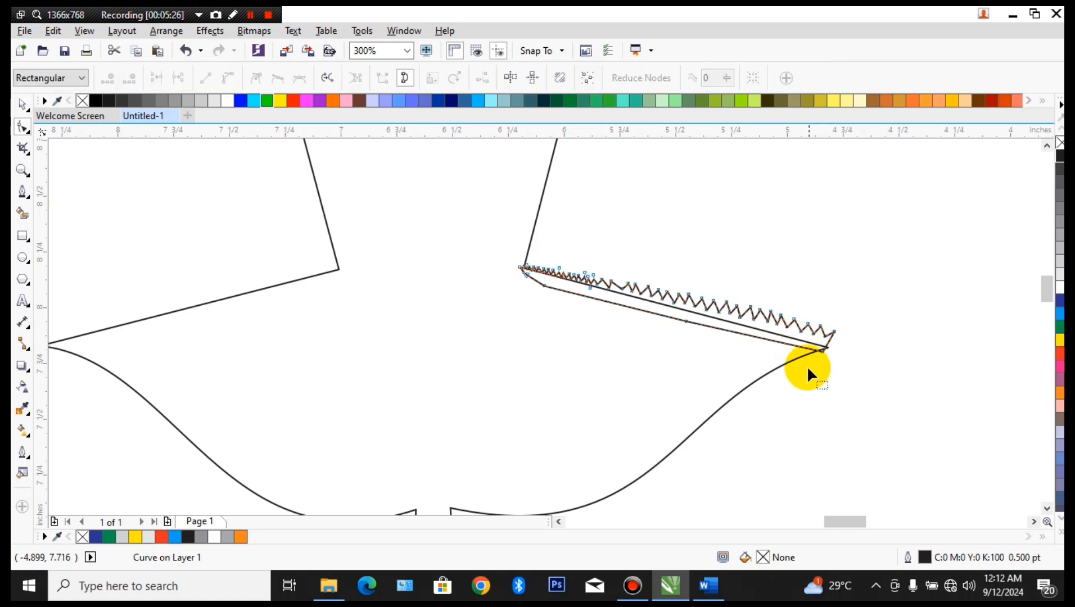
key(space)
Duplicate the right wing's serrated strip, mirror the copy horizontally and place it along the left wing's upper edge.
scroll(776, 363, left, 3)
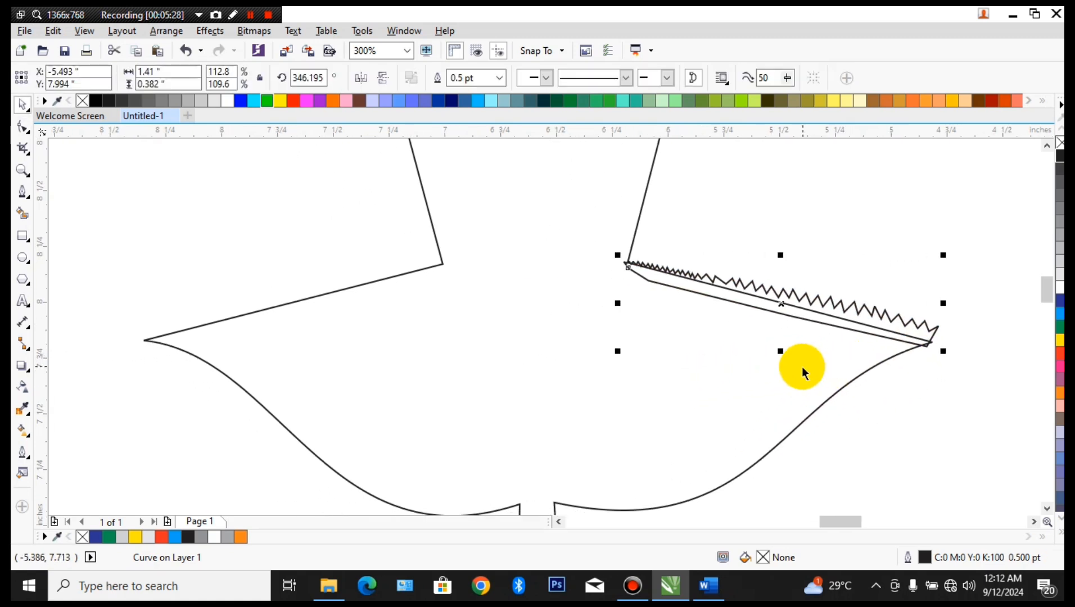
key(ctrl+d)
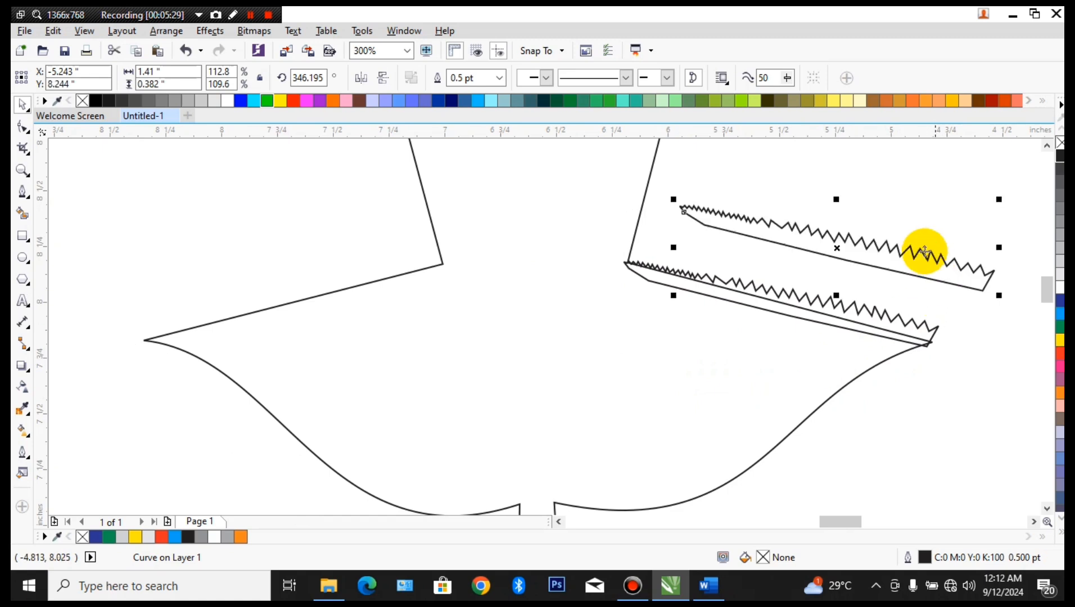
drag(852, 251, 602, 298)
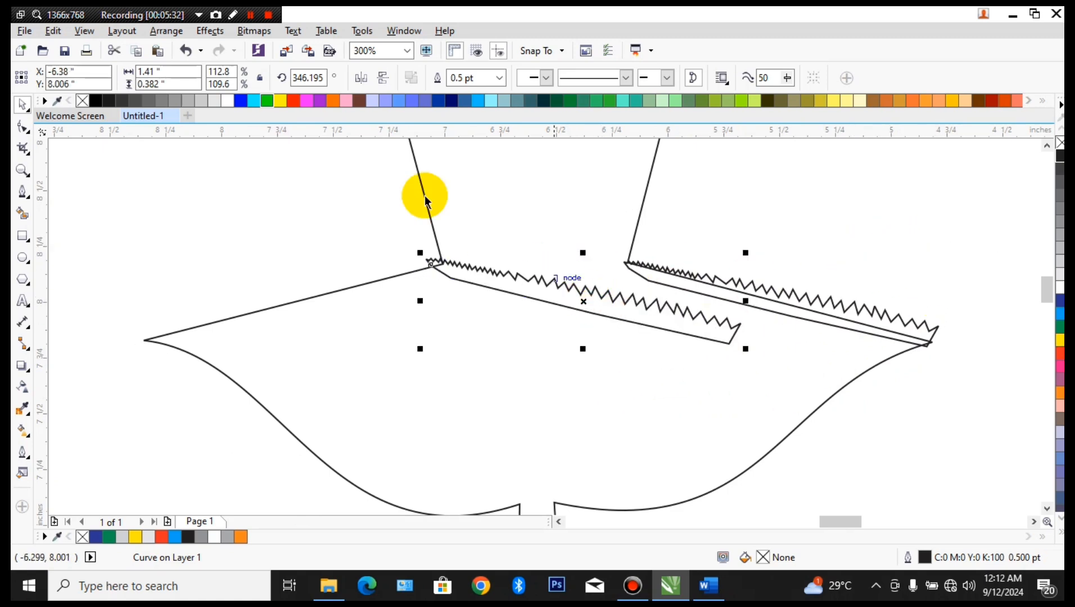
click(383, 79)
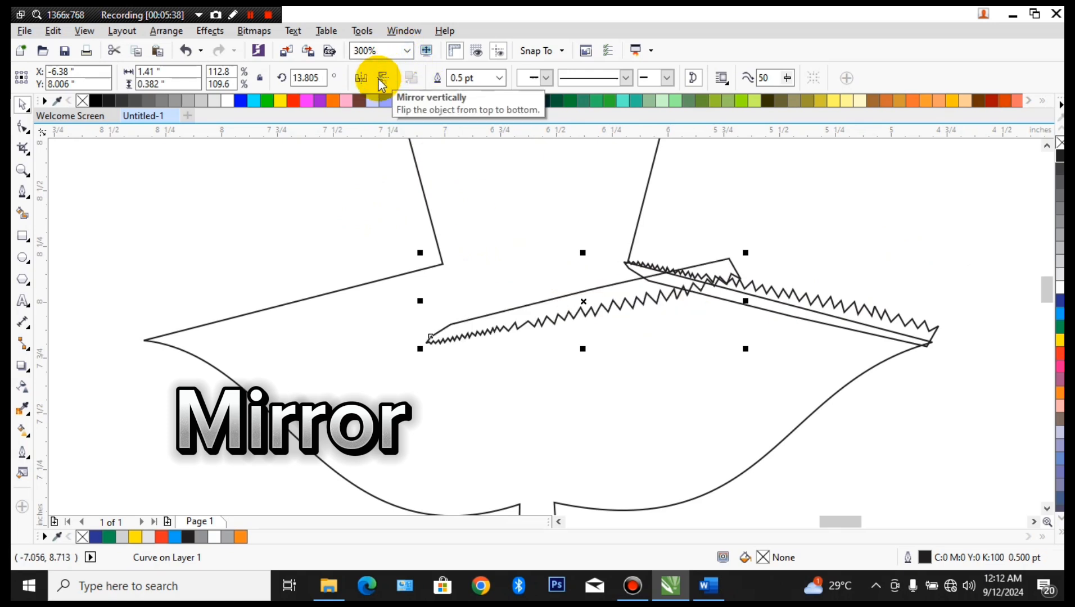
click(361, 77)
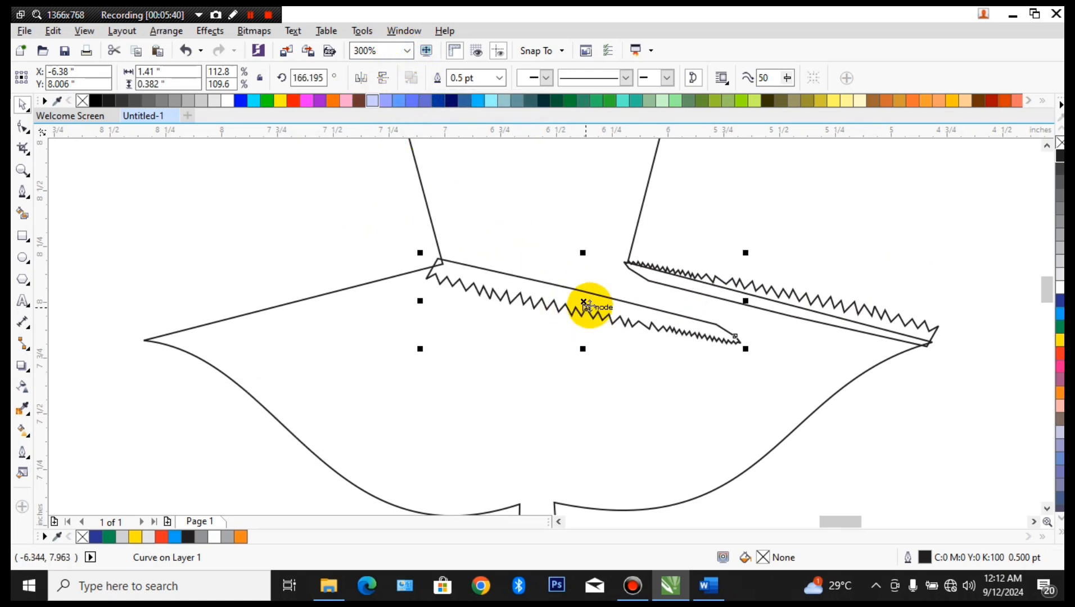
drag(585, 304, 378, 256)
click(388, 77)
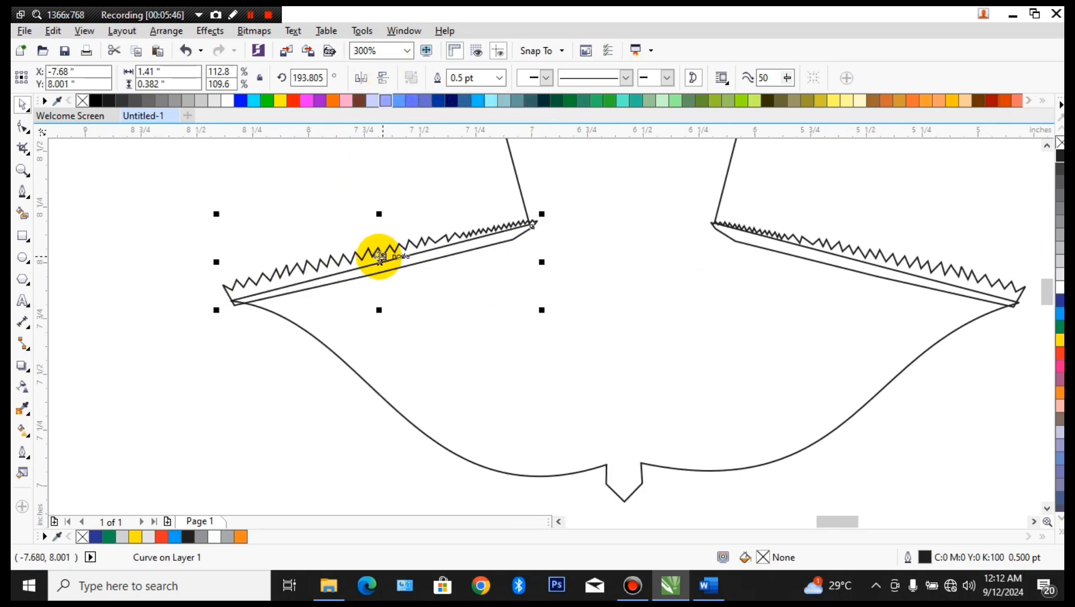
Resize the left wing's strip to about 1.425 by 0.362 in so its outer lower corner meets the wing tip.
drag(215, 311, 221, 308)
scroll(225, 290, up, 2)
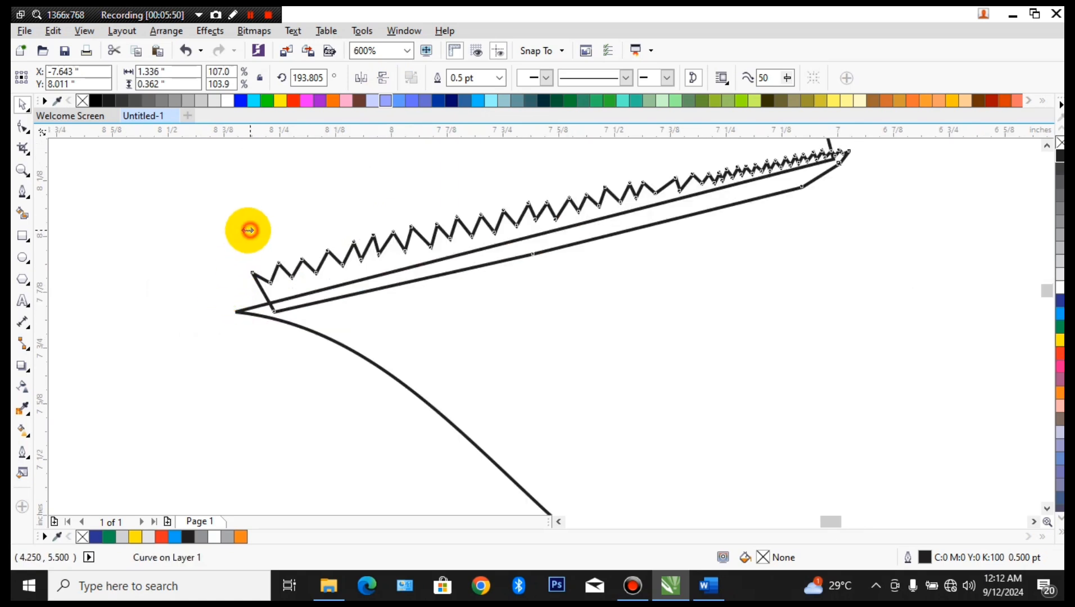
drag(247, 231, 211, 242)
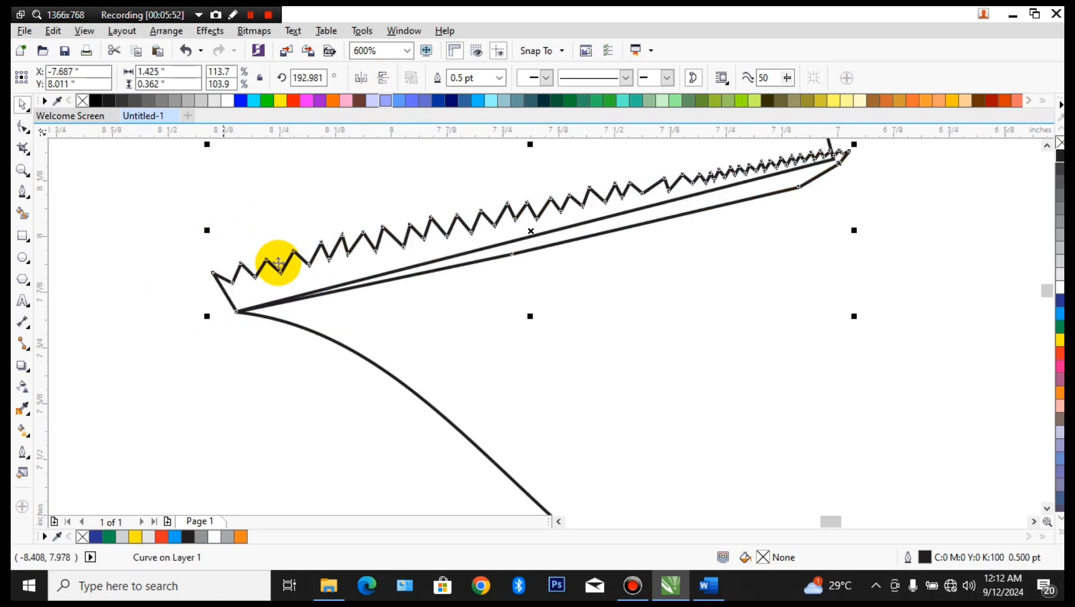
Weld the bird outline and its three serrated strips into one silhouette and fill it with black.
scroll(314, 266, down, 2)
scroll(430, 220, down, 4)
scroll(384, 251, up, 2)
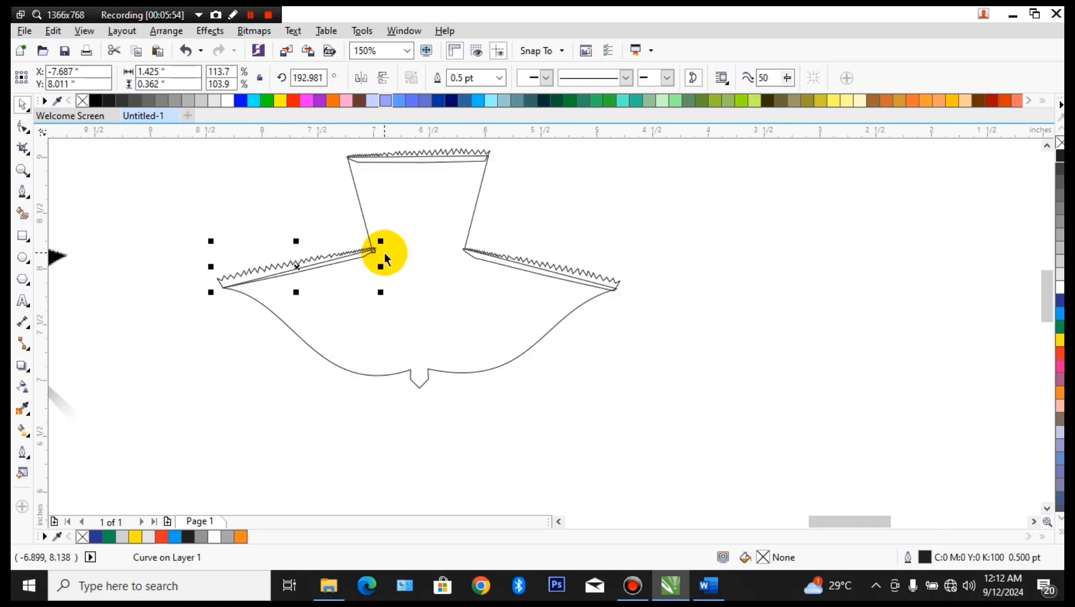
scroll(454, 241, left, 5)
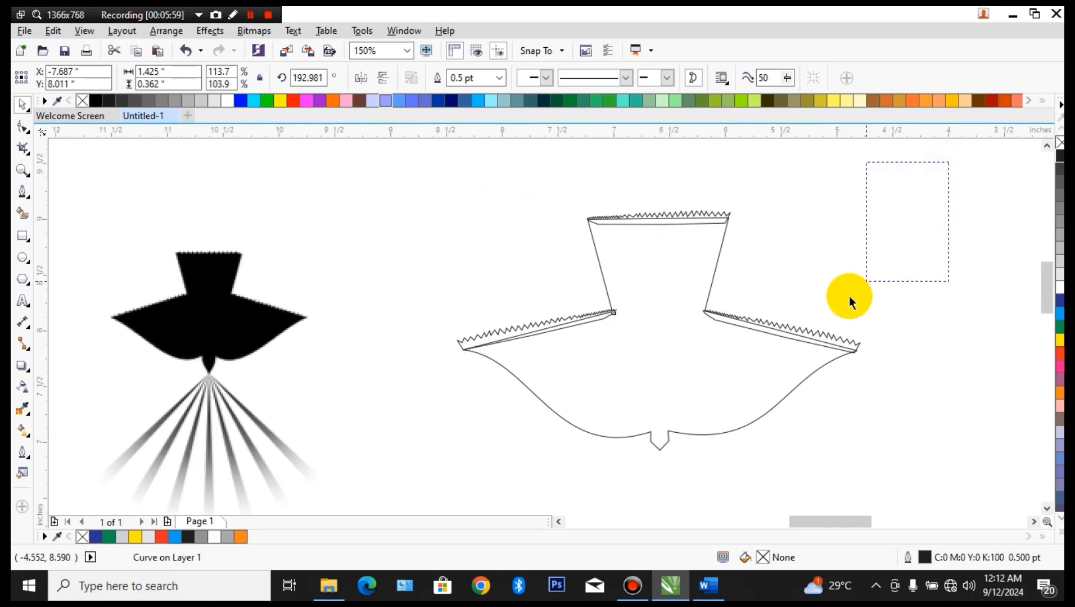
drag(850, 297, 421, 462)
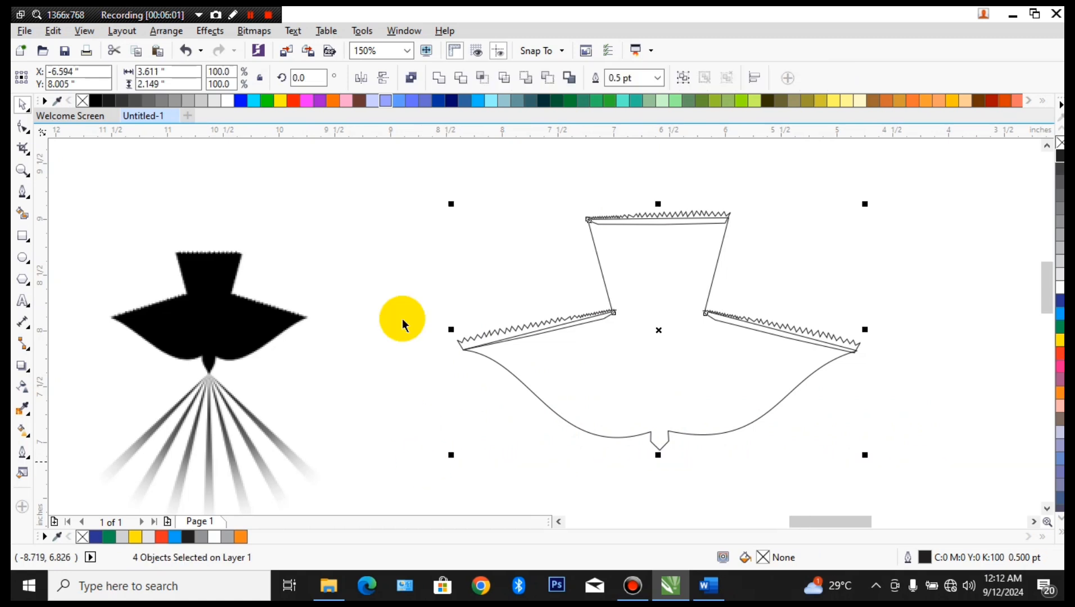
click(439, 83)
click(891, 378)
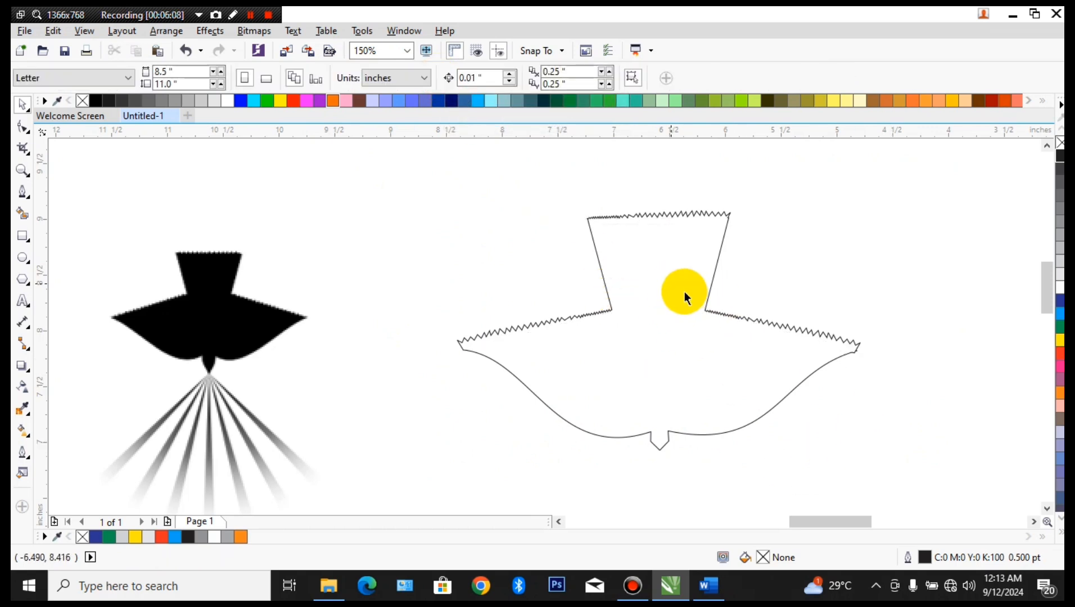
click(663, 310)
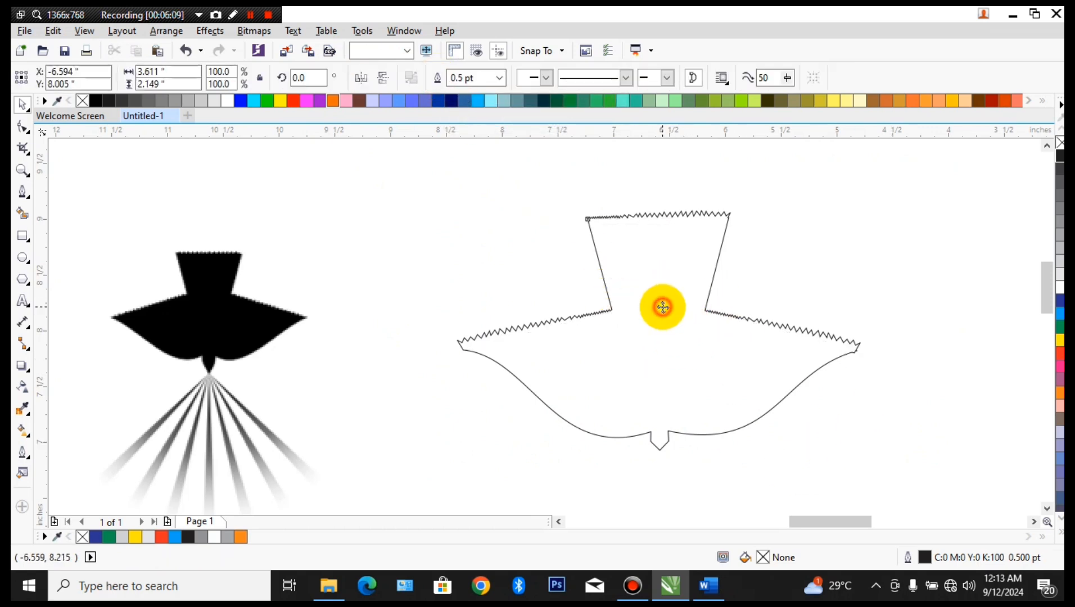
click(1059, 156)
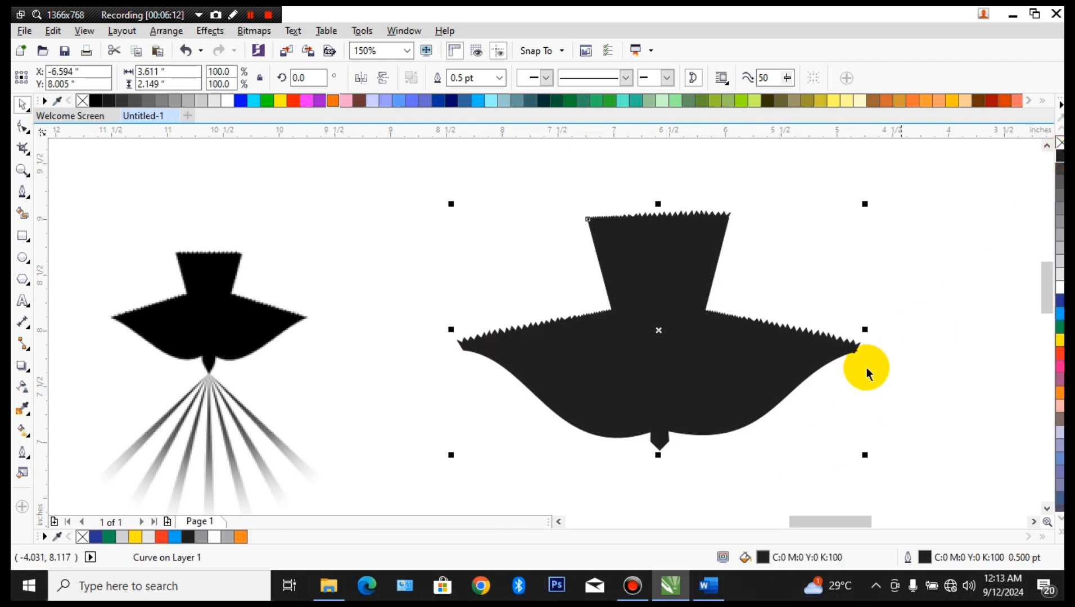
Draw a narrow vertical rectangle about 0.157 by 1.792 in, centre it directly below the bird's head and open it for shape editing.
scroll(845, 372, down, 2)
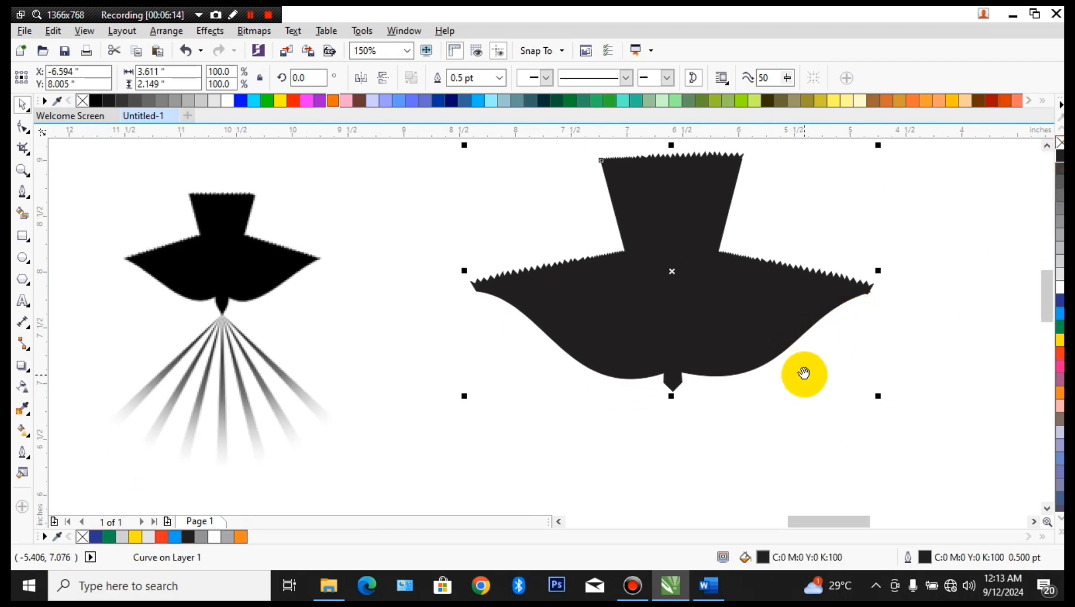
drag(804, 375, 813, 348)
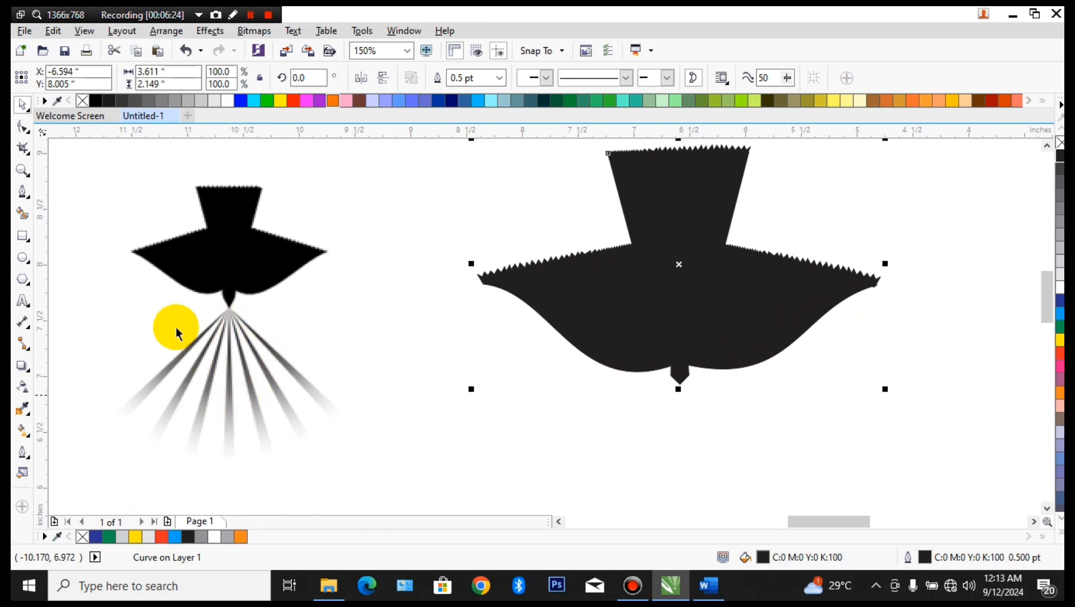
drag(271, 388, 281, 233)
drag(298, 300, 298, 296)
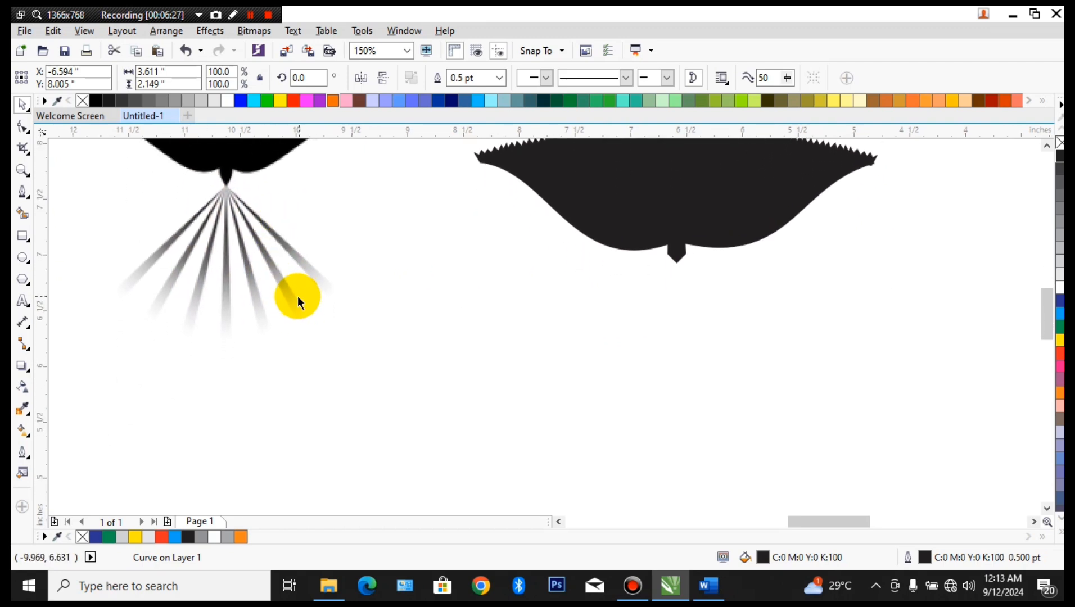
click(22, 237)
drag(676, 263, 694, 462)
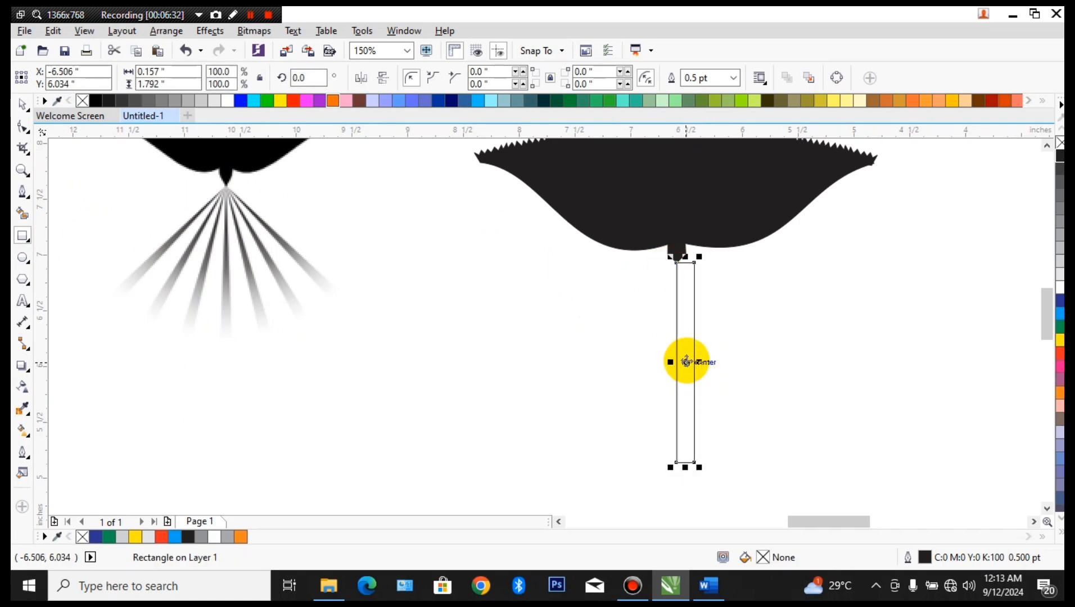
drag(687, 361, 675, 363)
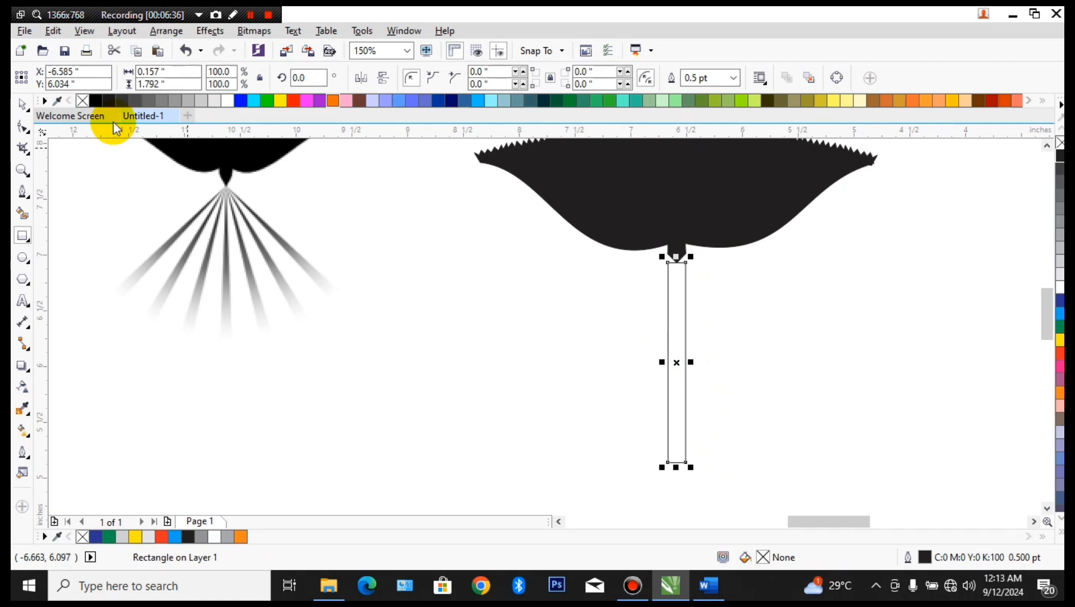
click(22, 128)
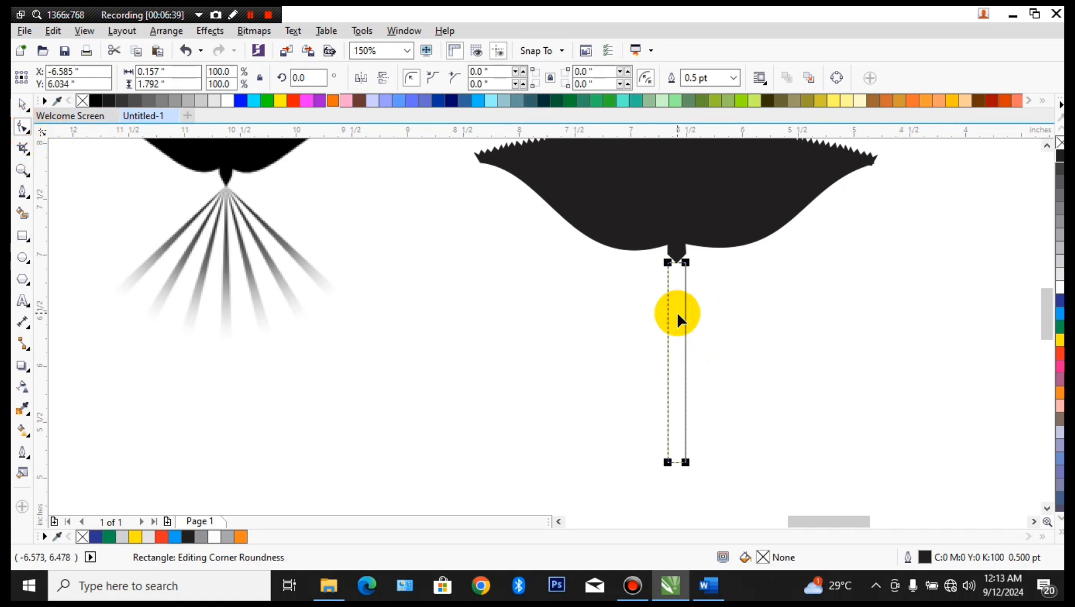
Convert the narrow rectangle to curves, add a node at its top edge's midpoint and delete both upper corner nodes to form a pointed ray.
key(ctrl+q)
scroll(673, 261, up, 2)
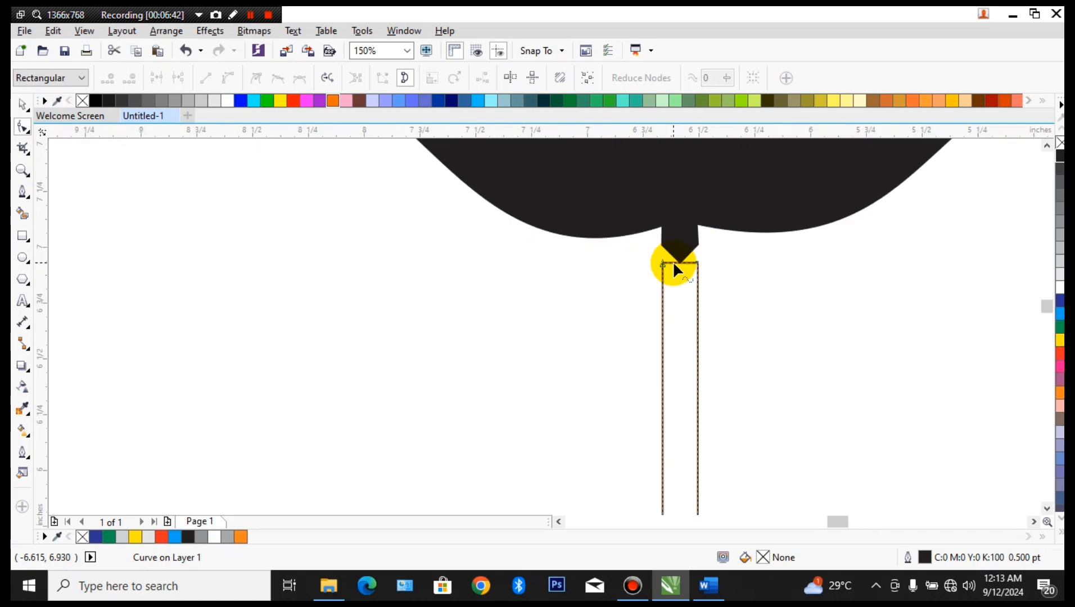
scroll(673, 261, up, 3)
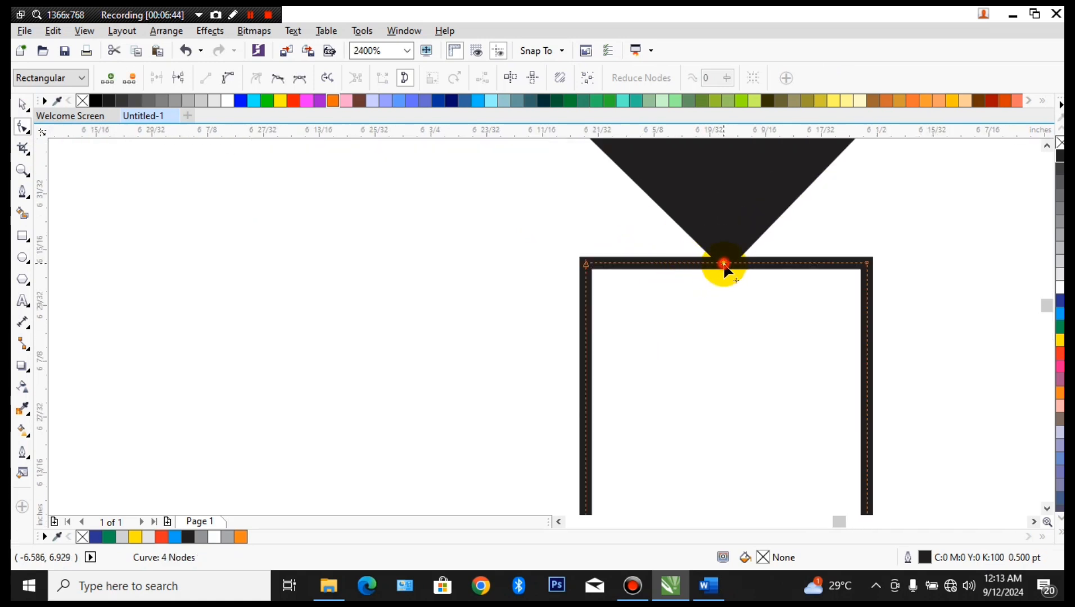
scroll(724, 264, down, 5)
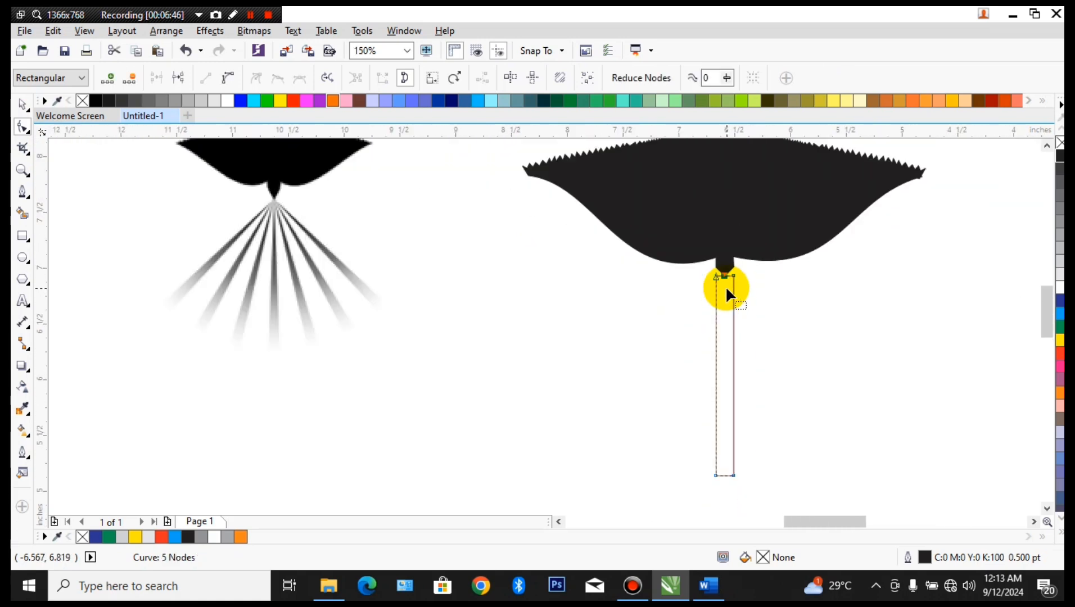
mouse_move(741, 281)
mouse_down()
mouse_move(728, 253)
mouse_move(727, 294)
mouse_up()
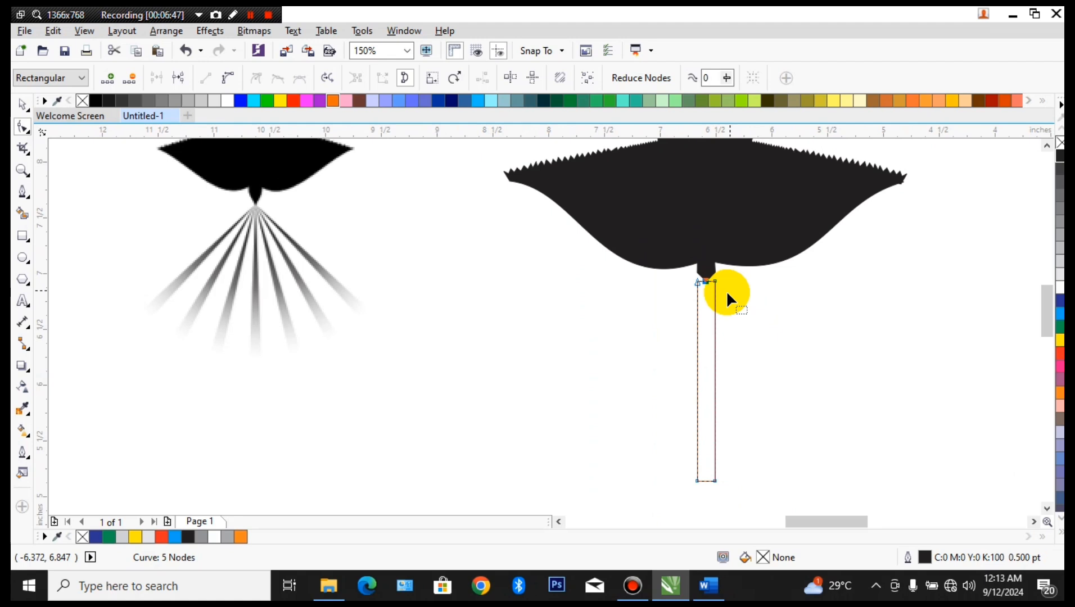
scroll(697, 284, up, 3)
double_click(698, 282)
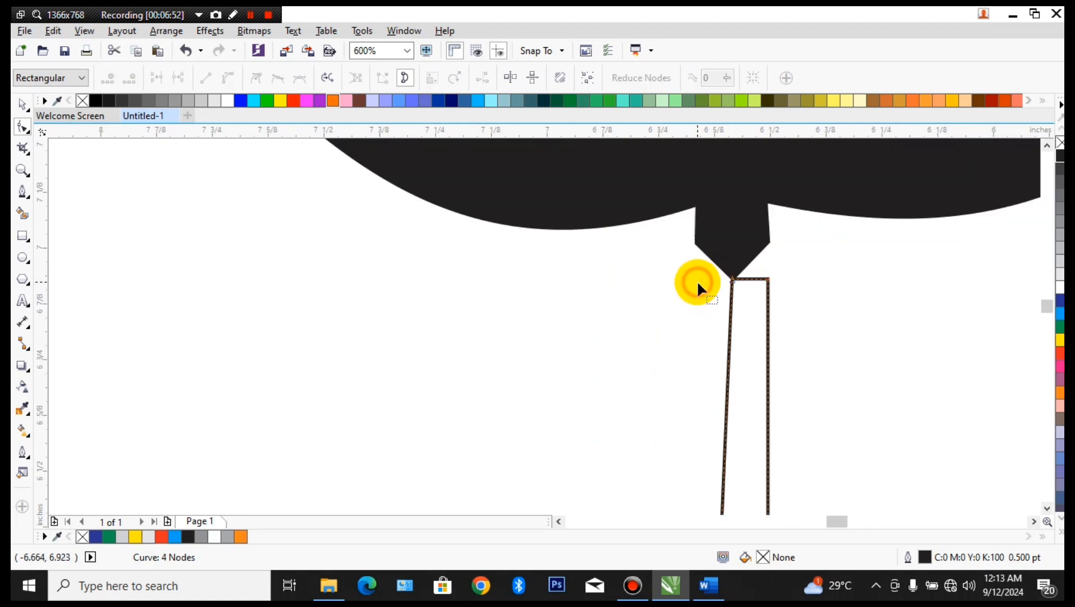
double_click(770, 281)
scroll(754, 290, down, 2)
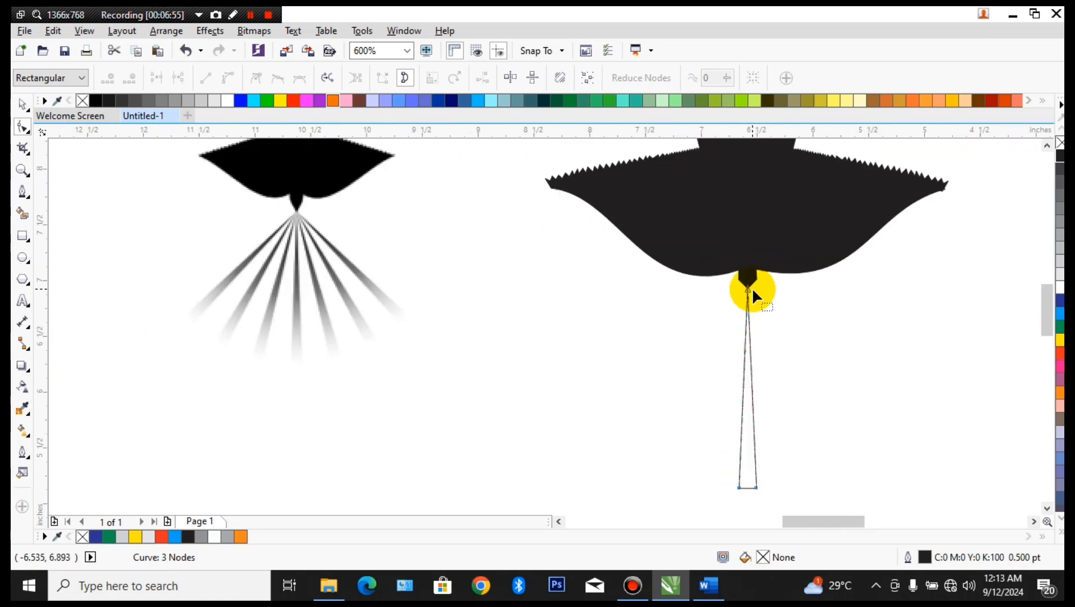
drag(747, 297, 679, 262)
drag(712, 296, 707, 337)
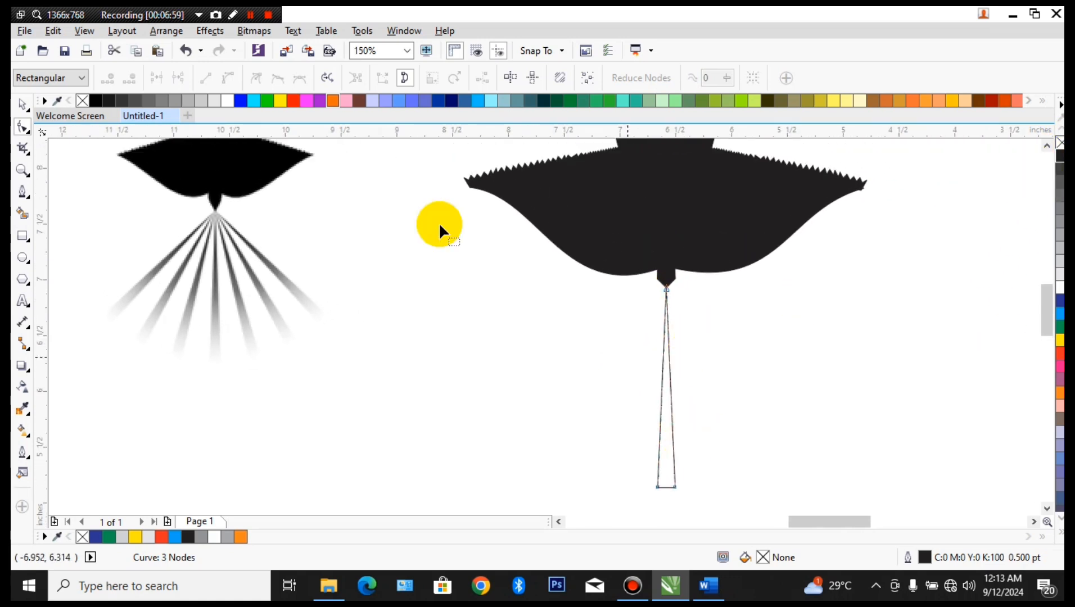
Fill the pointed ray below the bird's head with black.
click(22, 104)
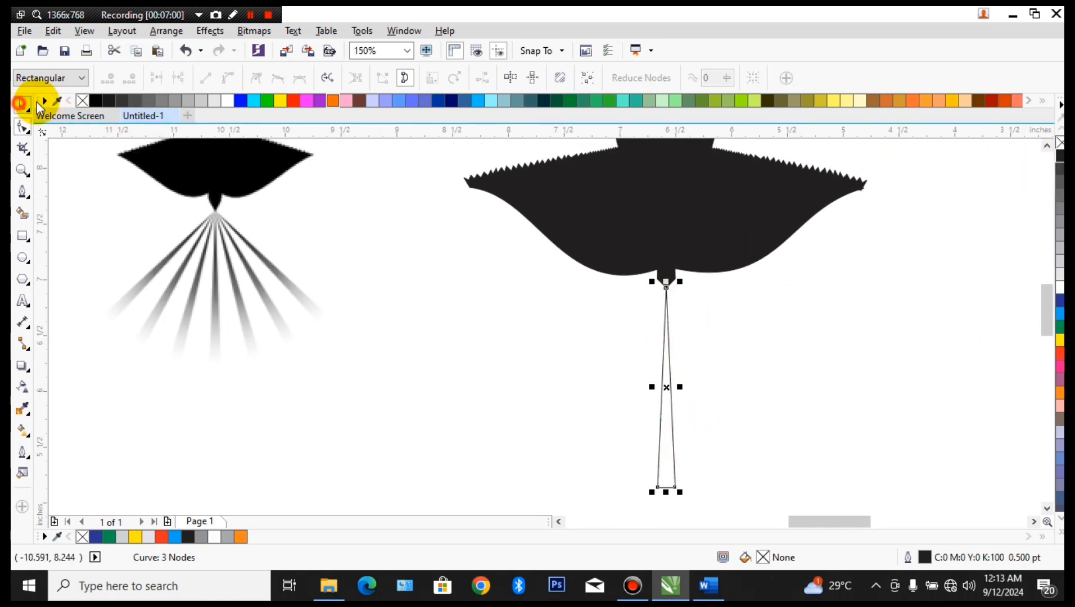
click(1052, 156)
click(748, 393)
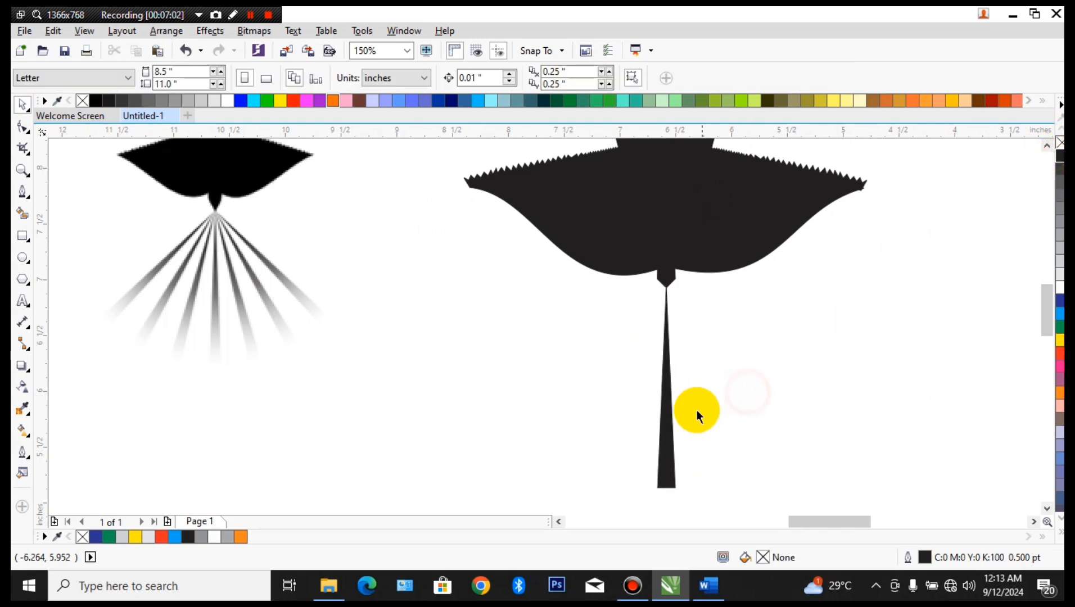
click(672, 427)
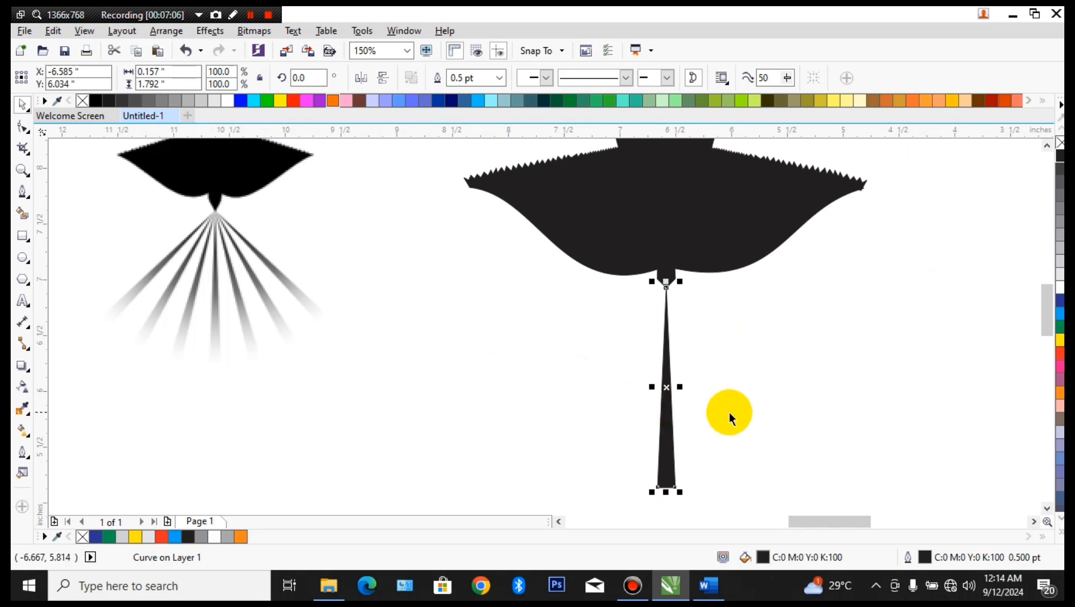
click(712, 400)
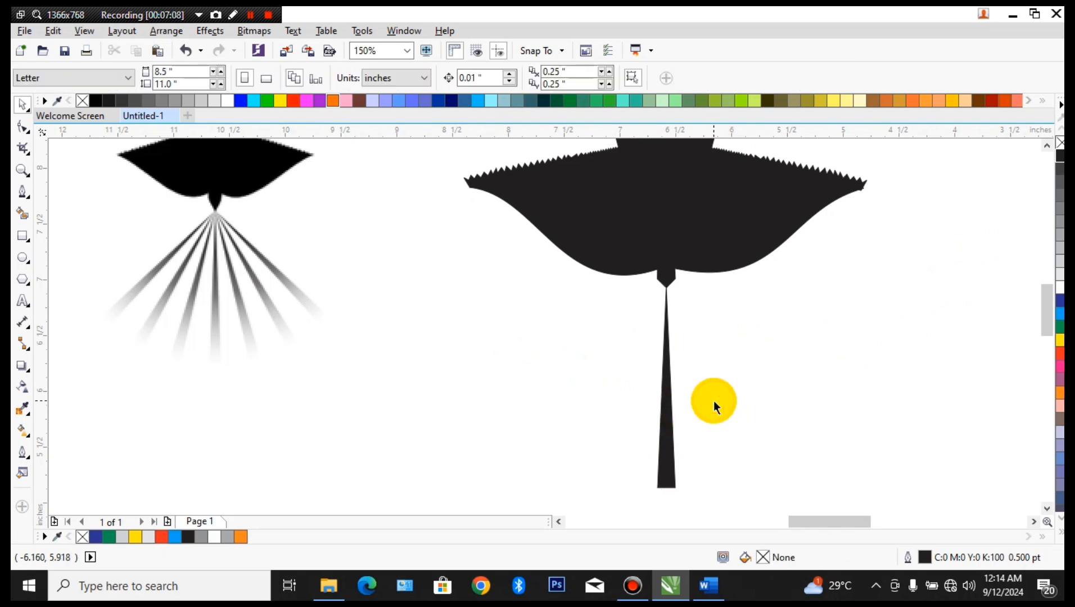
Apply a linear transparency to the black ray and direct its fade downward past the wide base.
click(661, 453)
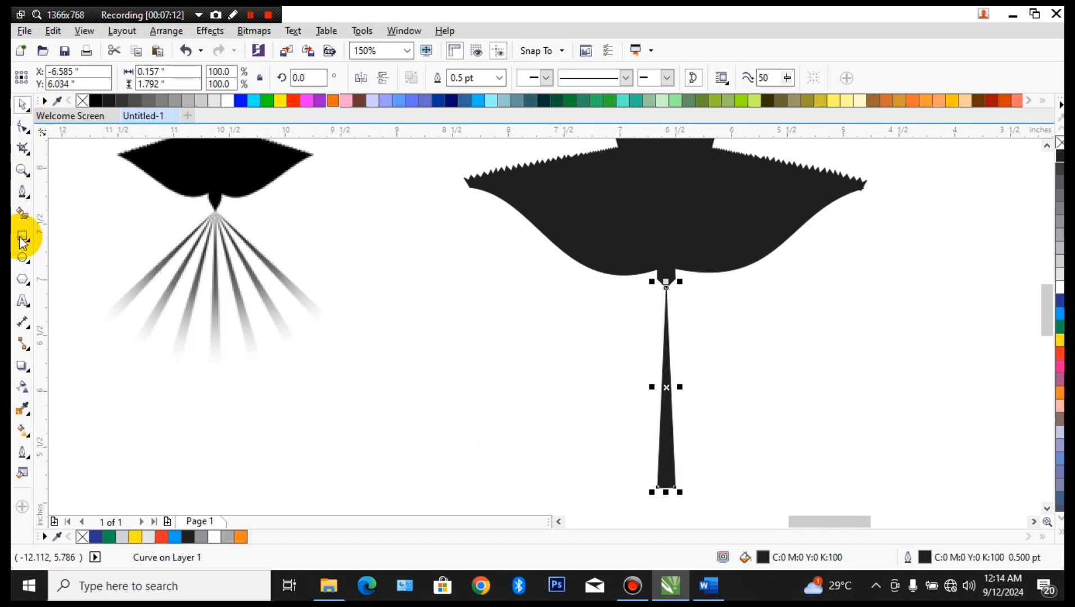
click(23, 388)
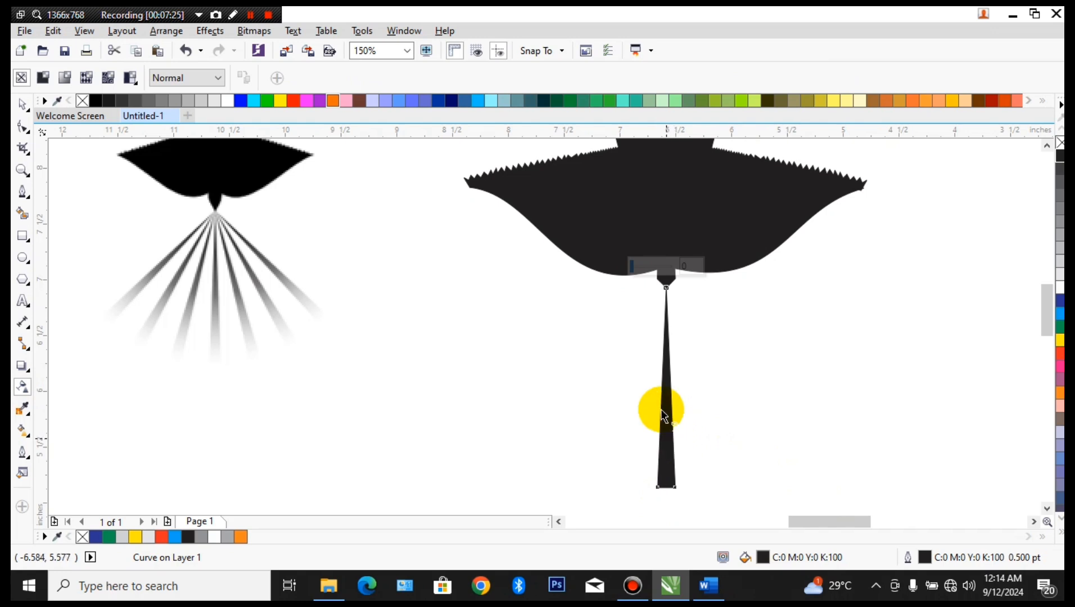
mouse_move(633, 266)
mouse_down()
mouse_move(667, 271)
mouse_move(625, 268)
mouse_up()
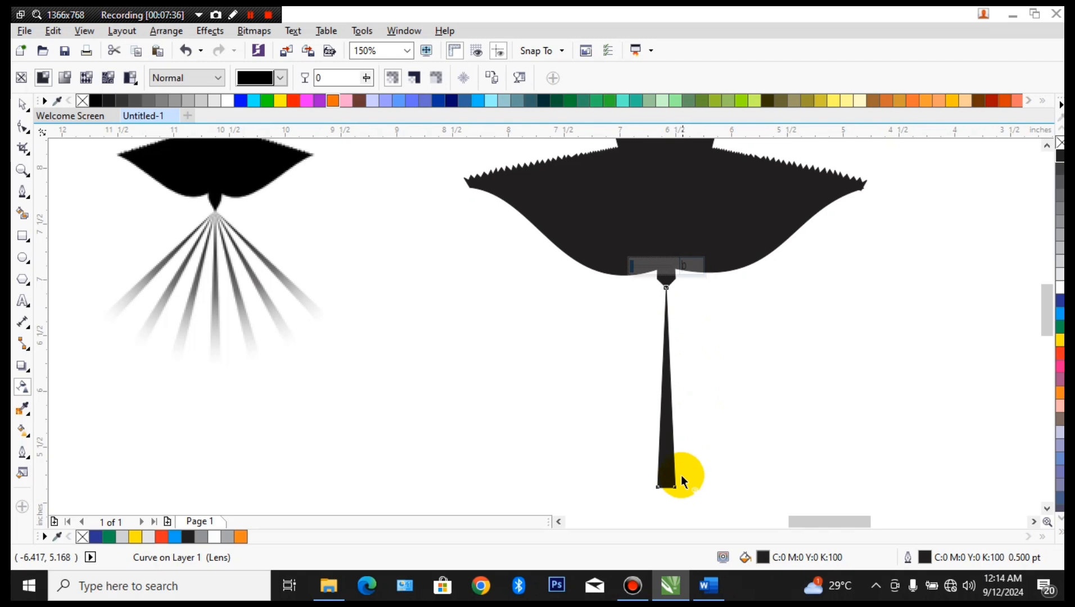
drag(667, 473, 663, 349)
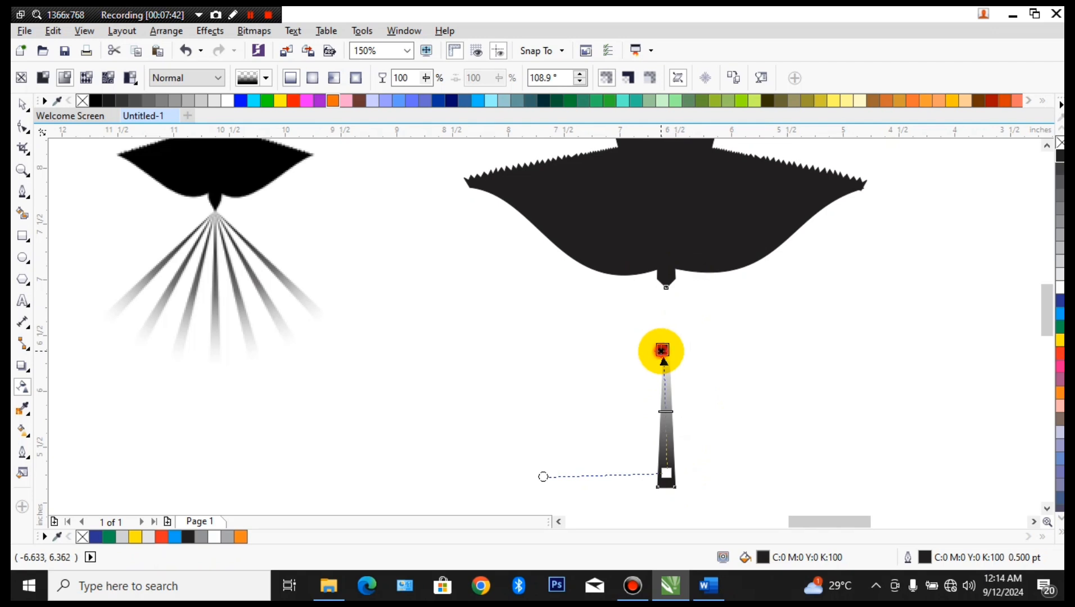
drag(663, 350, 668, 518)
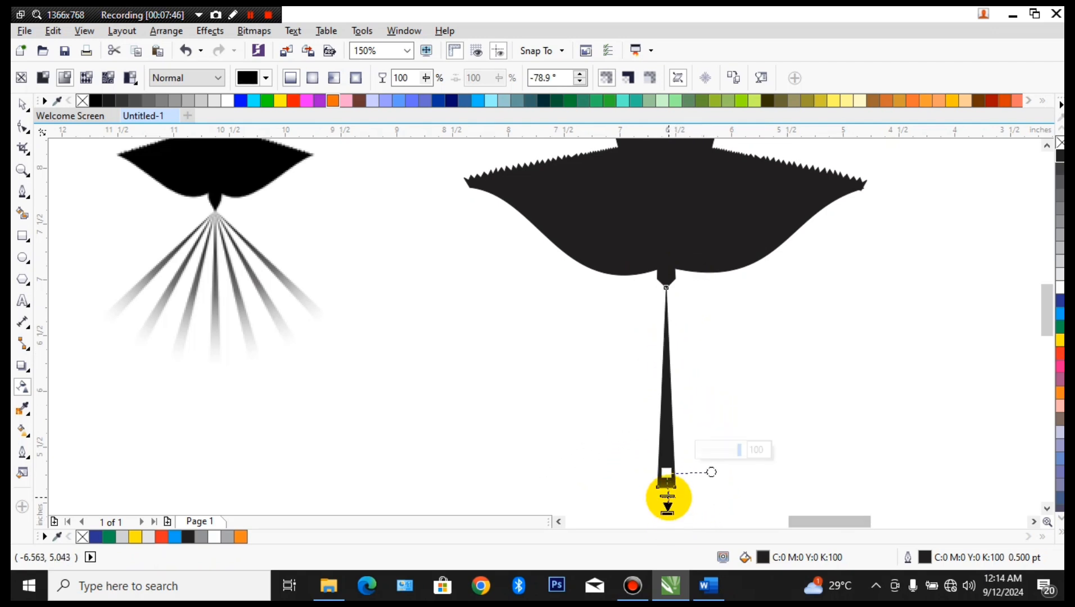
Adjust the transparency so the ray starts fading near its middle and becomes fully transparent at its base.
scroll(666, 489, up, 3)
scroll(668, 489, up, 2)
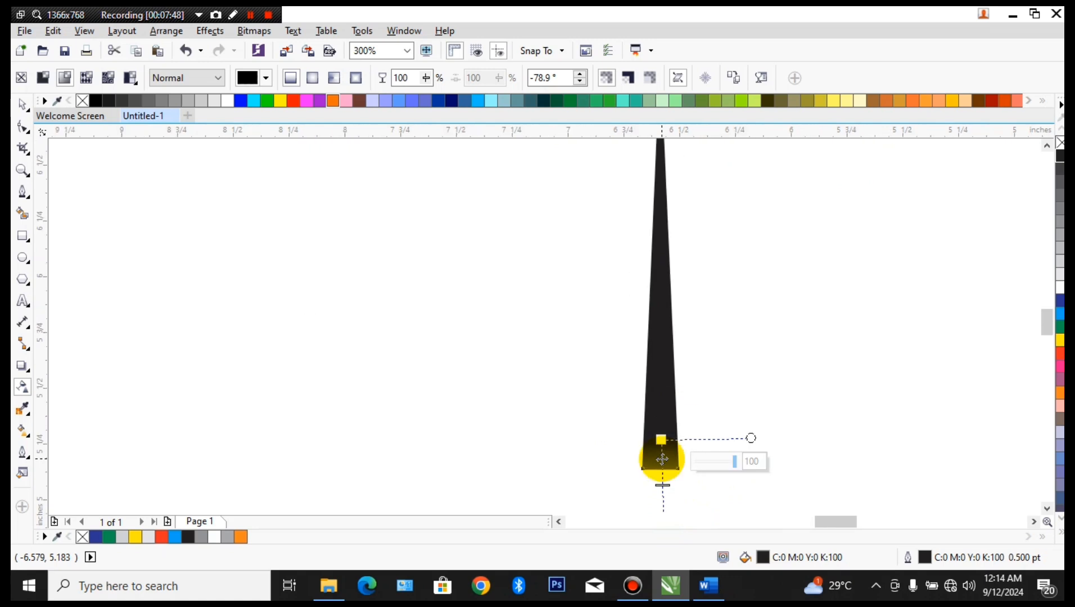
drag(662, 462, 659, 276)
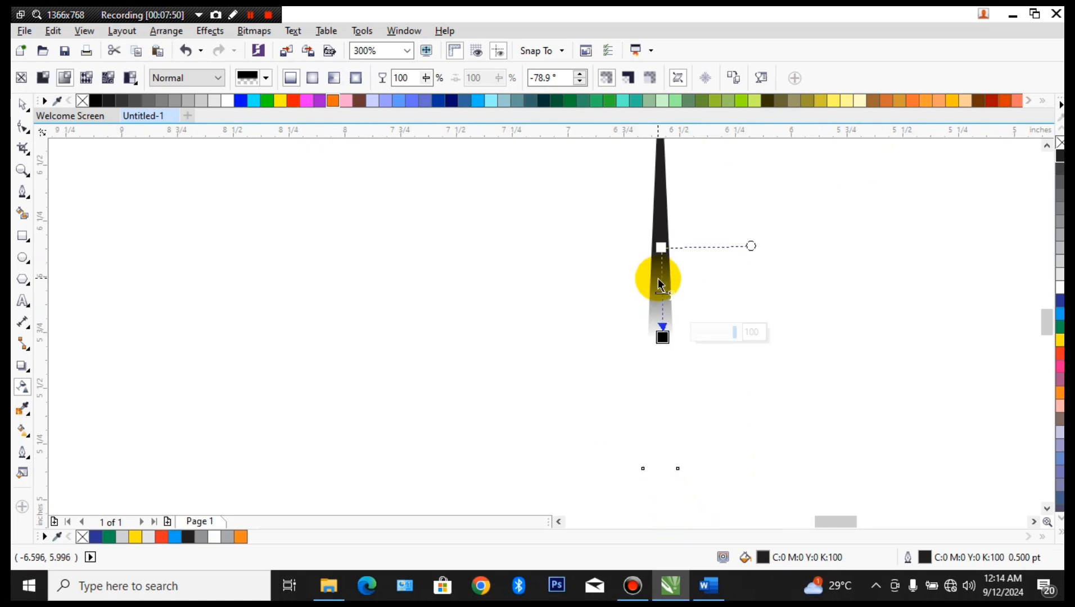
scroll(658, 279, down, 2)
scroll(662, 296, up, 2)
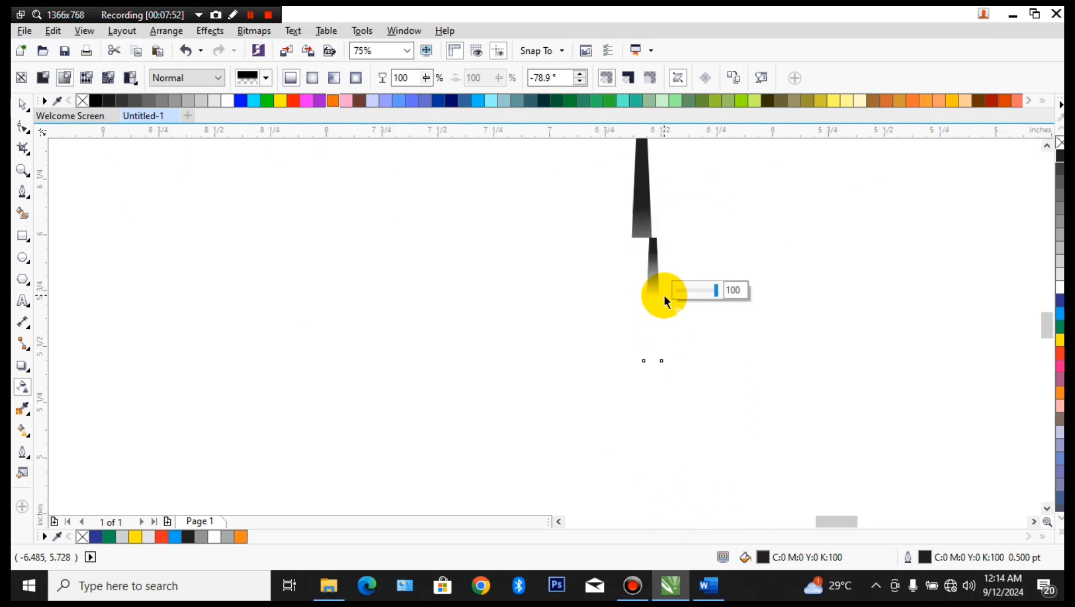
scroll(664, 295, down, 2)
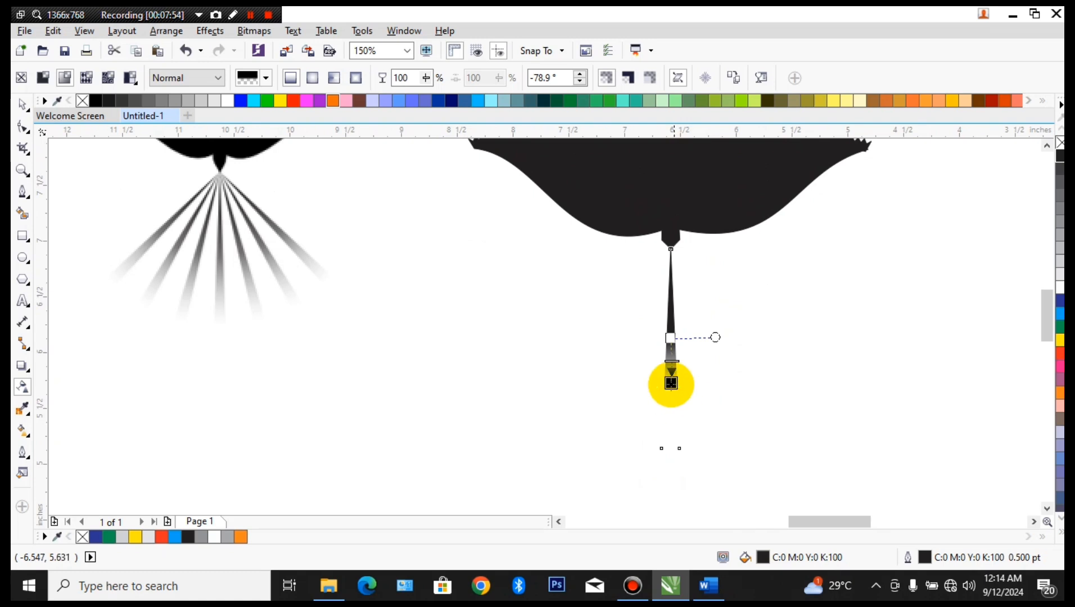
drag(670, 383, 671, 448)
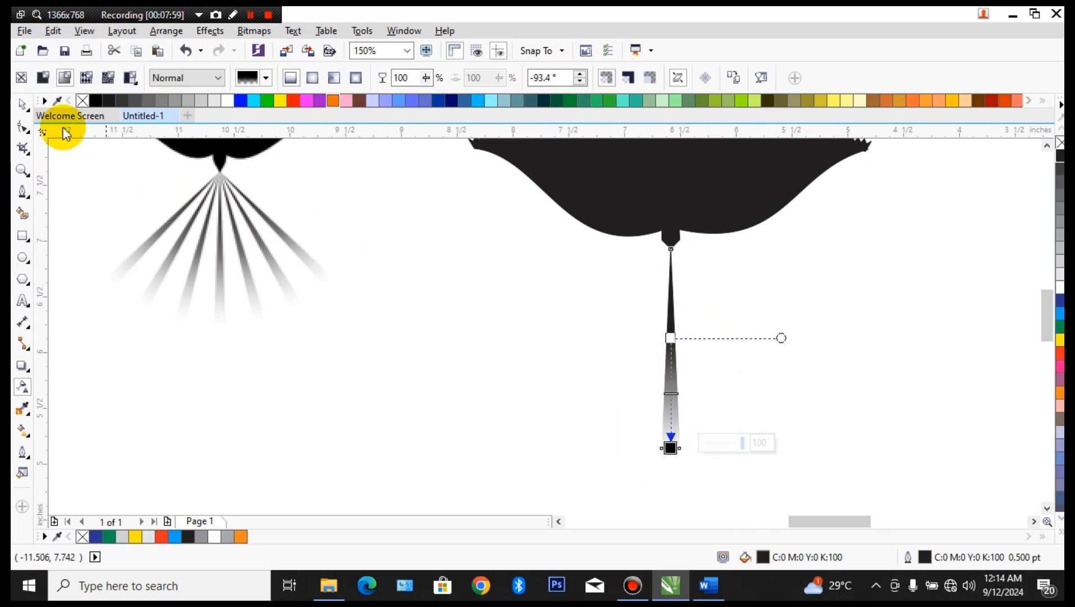
click(23, 104)
click(512, 313)
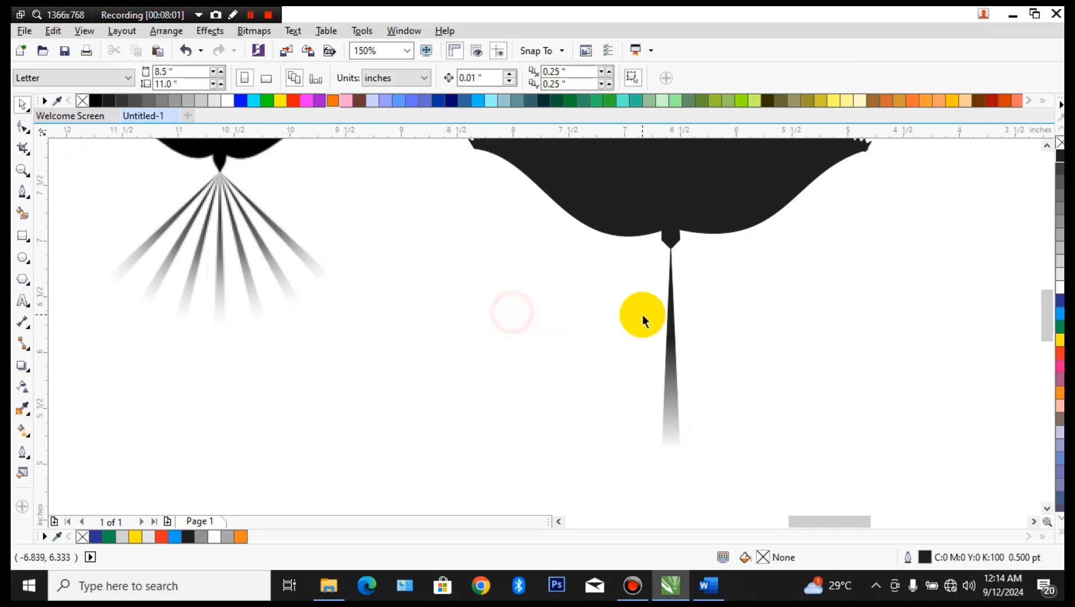
Move the faded ray's rotation centre to its upper tip at the bird's beak.
click(670, 383)
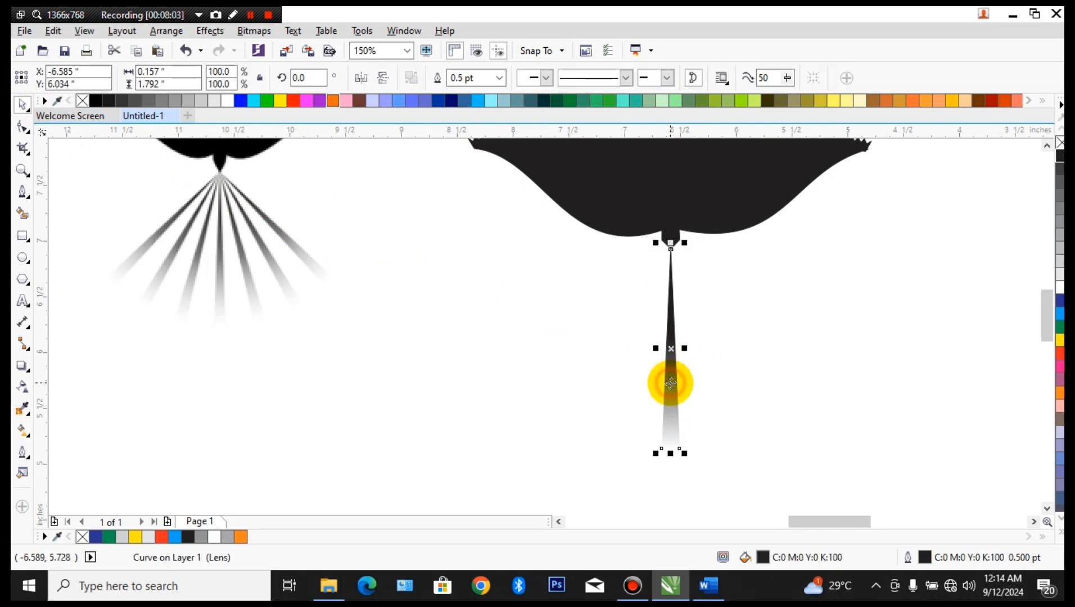
click(670, 383)
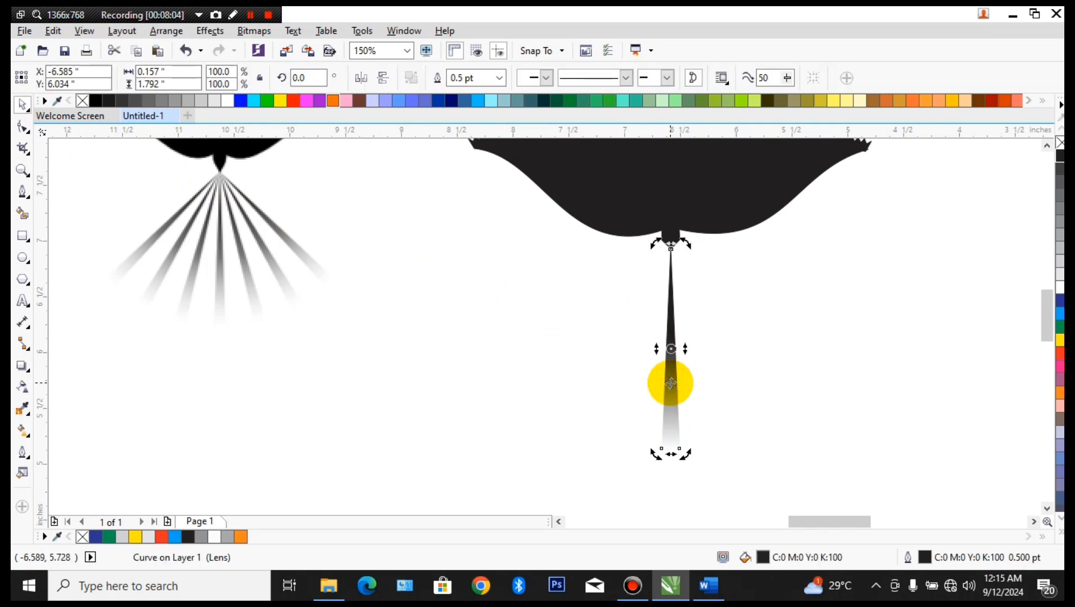
scroll(671, 349, up, 2)
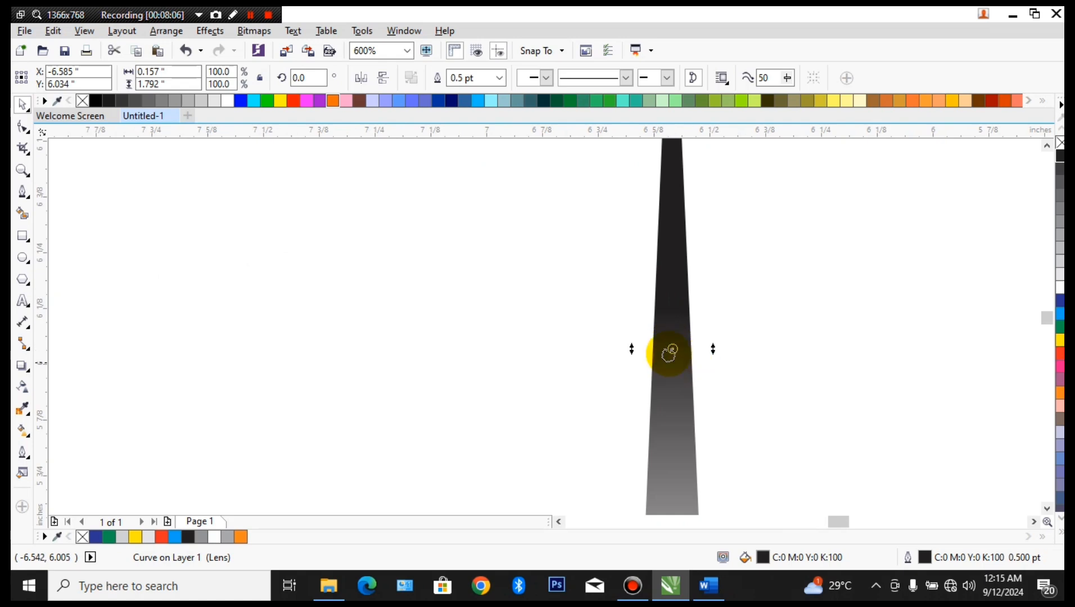
scroll(674, 346, down, 2)
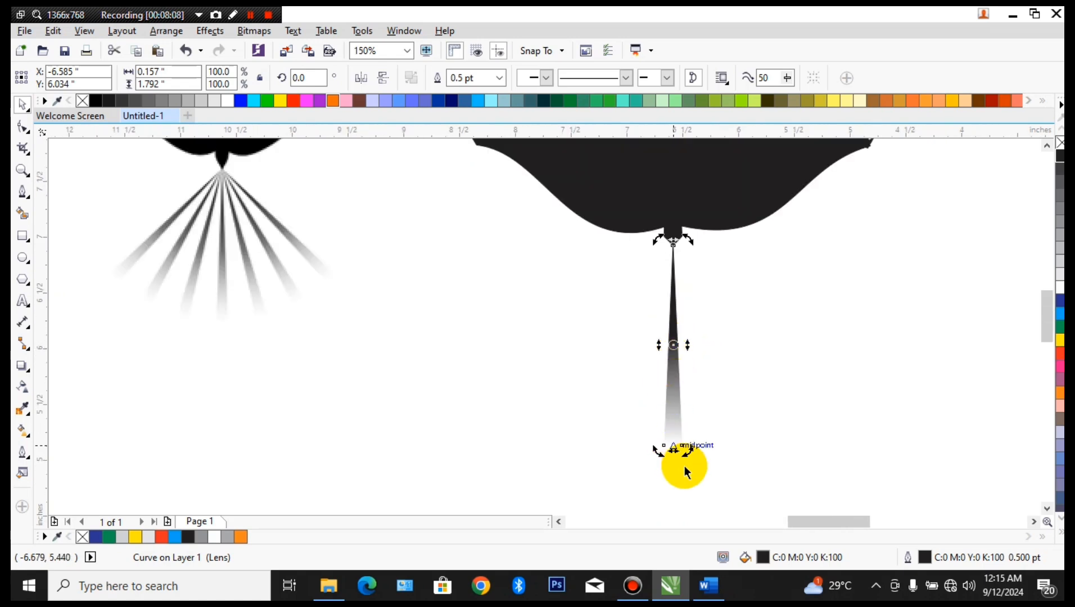
drag(685, 452, 710, 464)
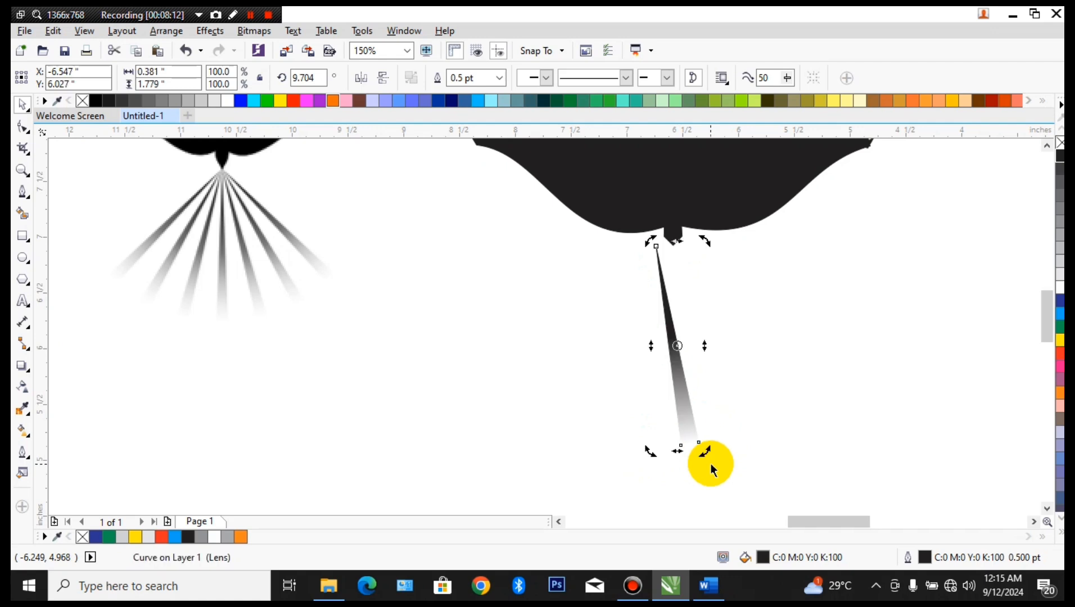
key(ctrl+z)
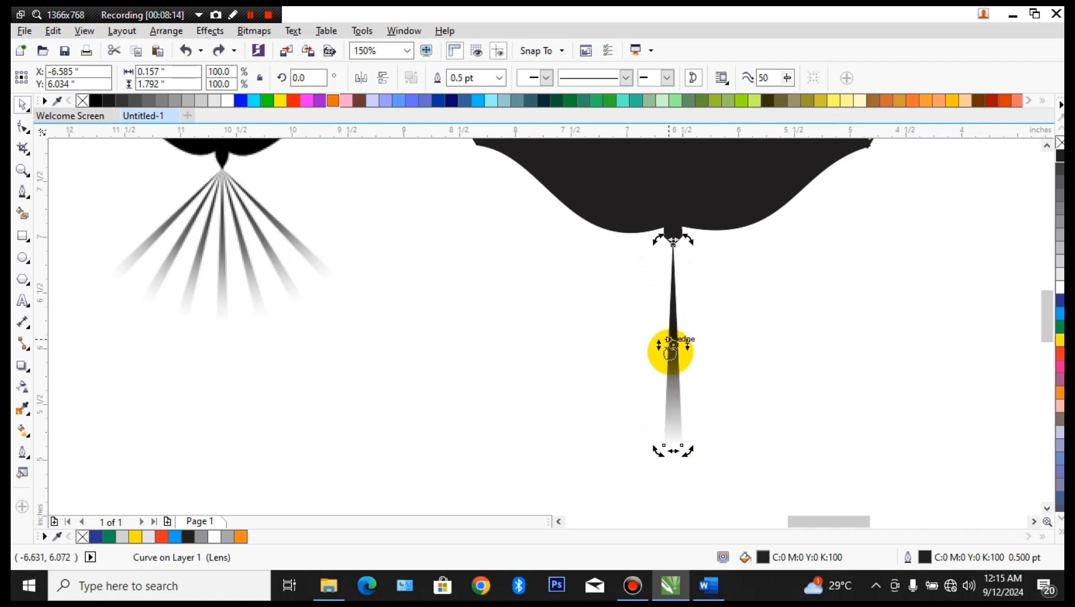
drag(680, 345, 673, 245)
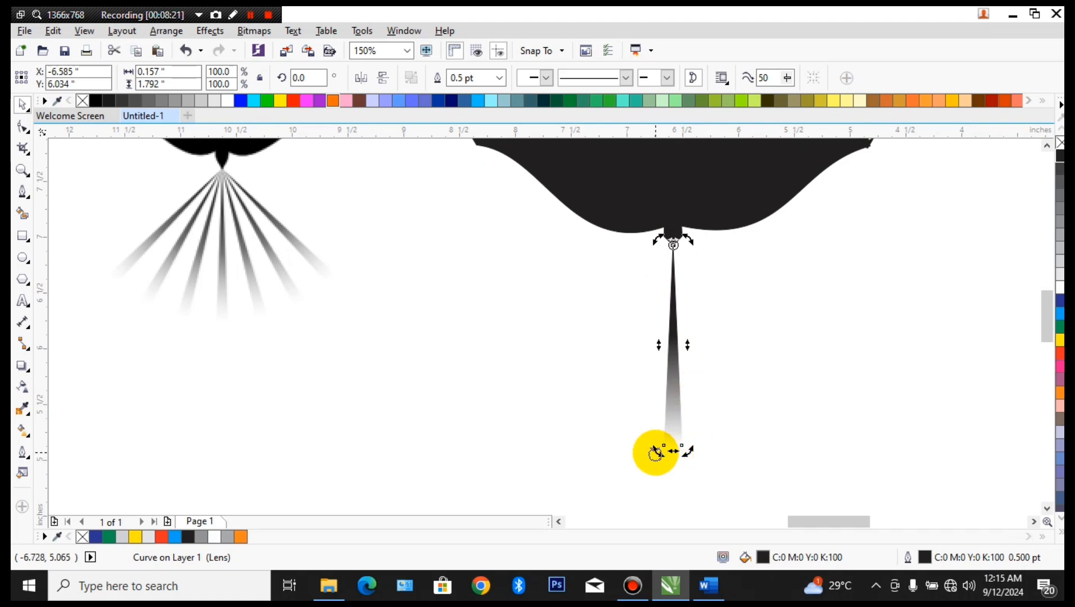
Create five rotated copies of the ray about its tip, spaced about 10° apart, fanning out to the left.
drag(656, 453, 592, 434)
right_click(619, 447)
click(589, 444)
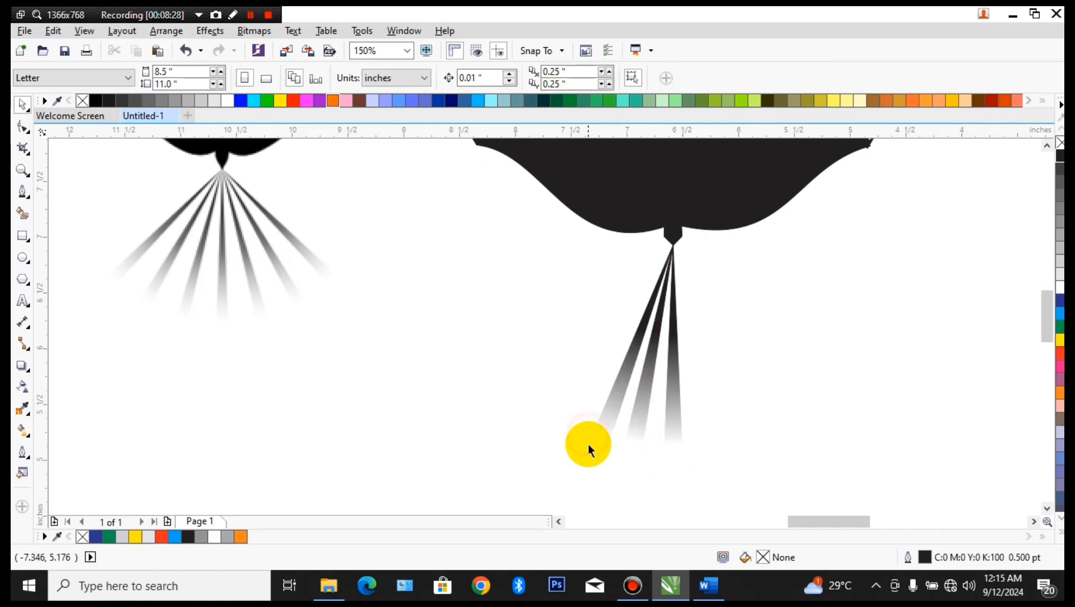
click(588, 444)
click(587, 443)
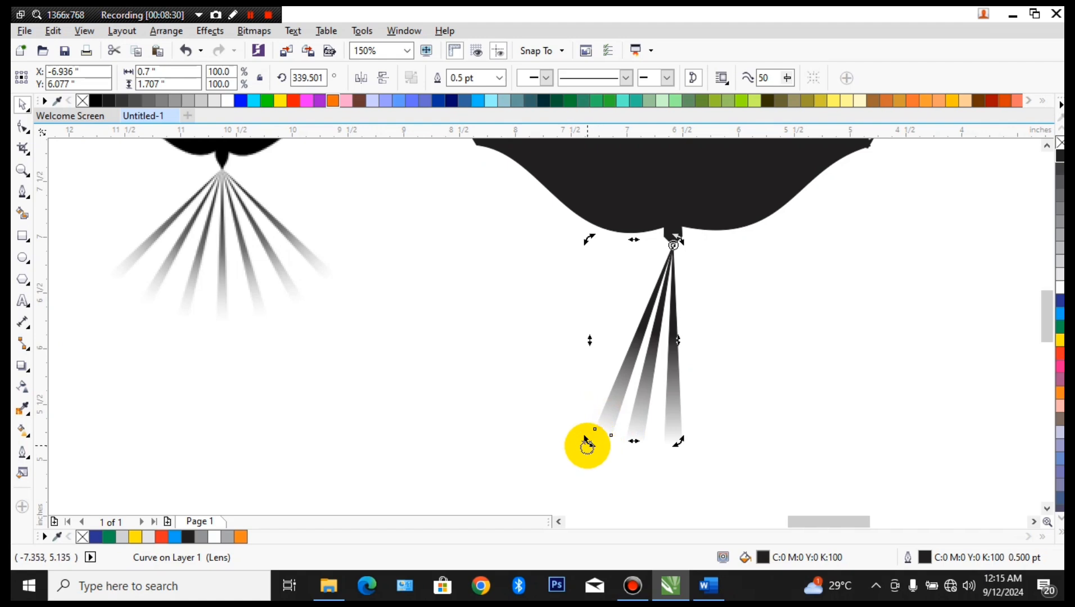
drag(587, 445, 504, 367)
Create five matching rotated copies of the central ray about its tip, fanning out to the right.
click(667, 425)
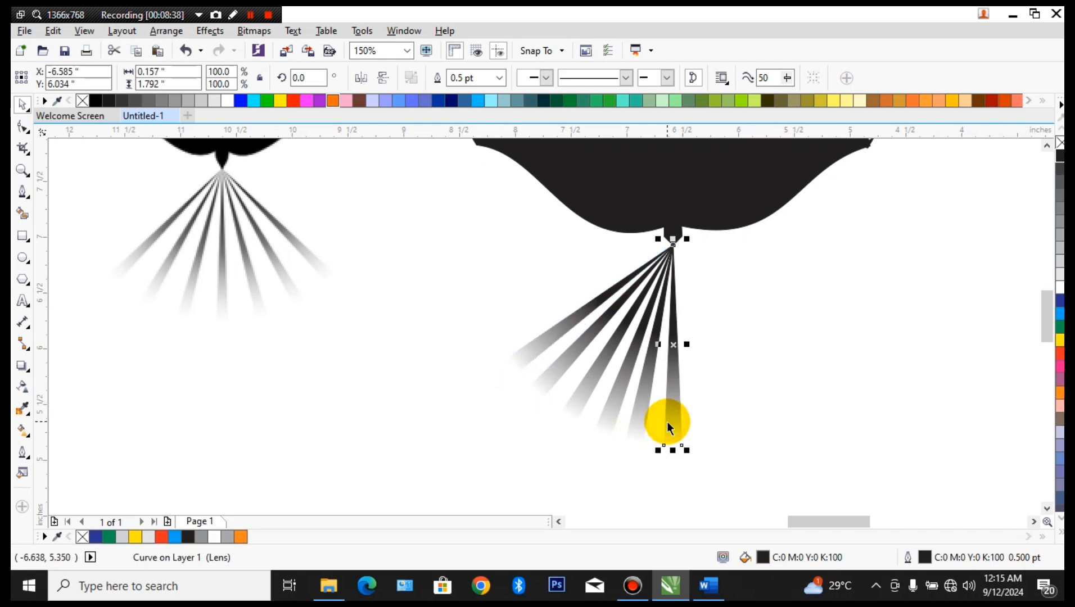
click(672, 426)
drag(686, 449, 840, 377)
click(838, 428)
scroll(737, 407, down, 2)
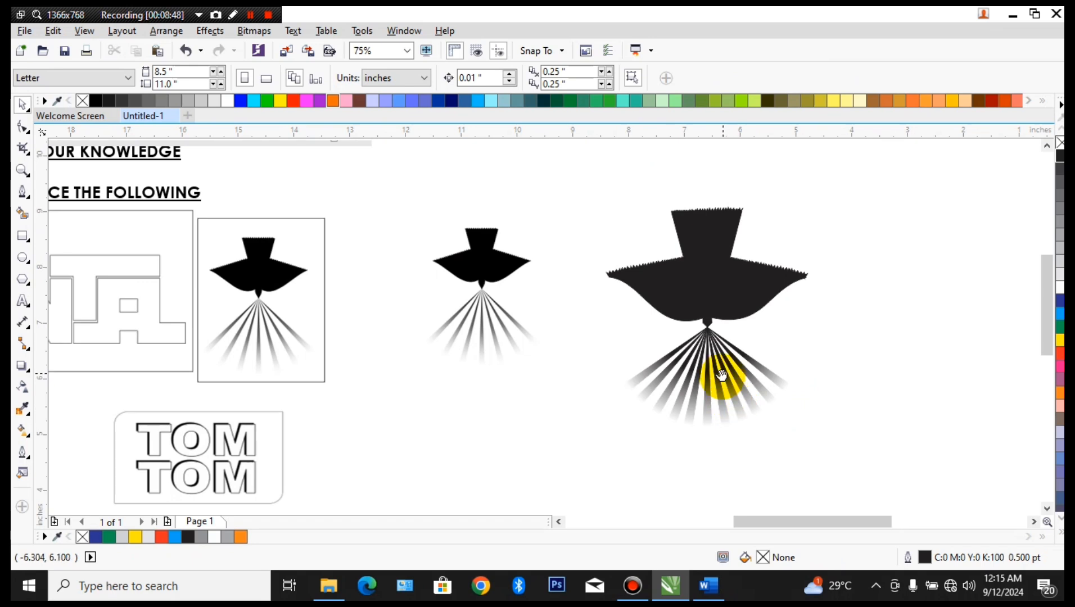
scroll(722, 375, up, 1)
scroll(742, 384, up, 2)
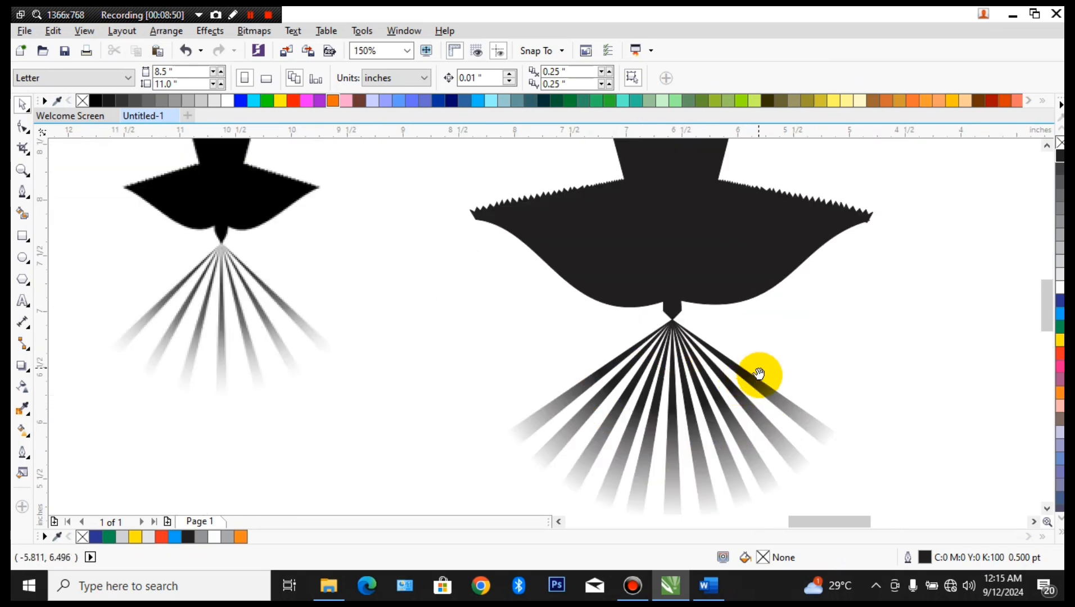
scroll(791, 433, up, 1)
scroll(790, 432, down, 1)
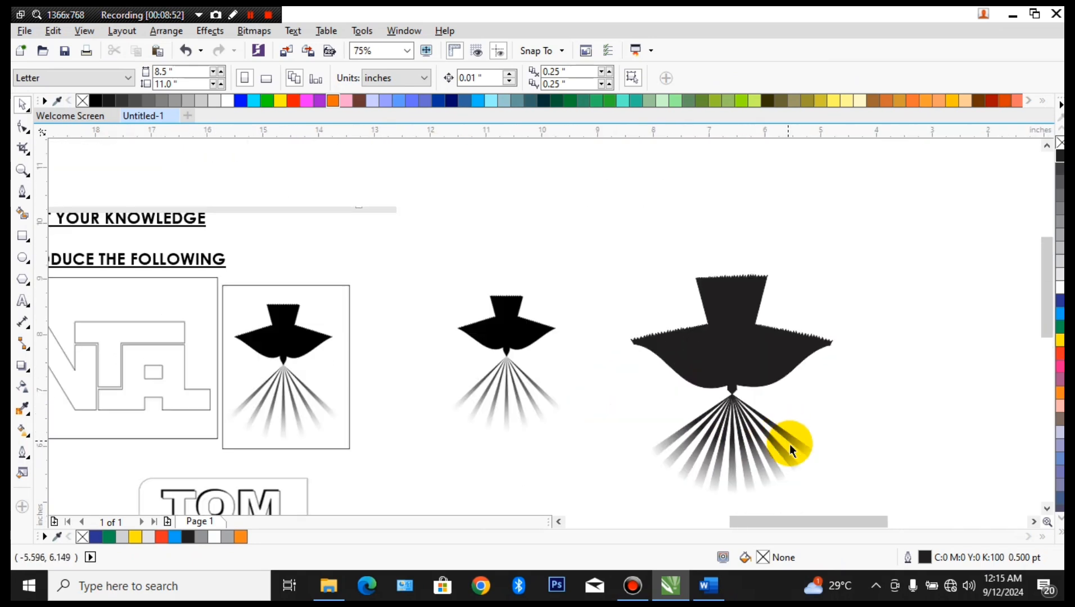